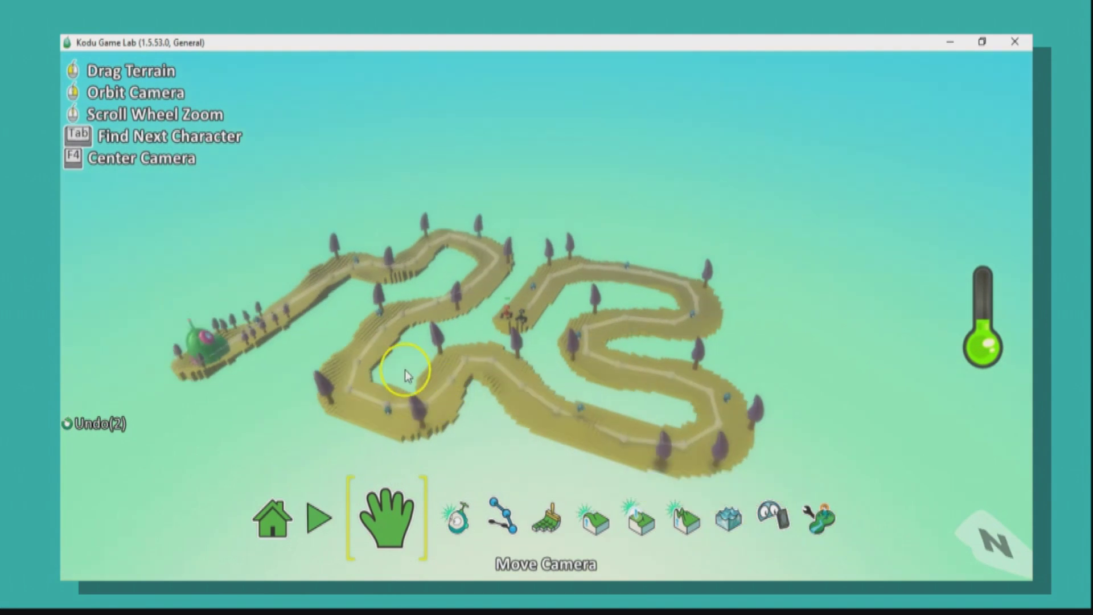
# Orbit, pan and zoom around the finished road race track to inspect it.
pyautogui.scroll(2, 419, 370)
pyautogui.scroll(2, 538, 299)
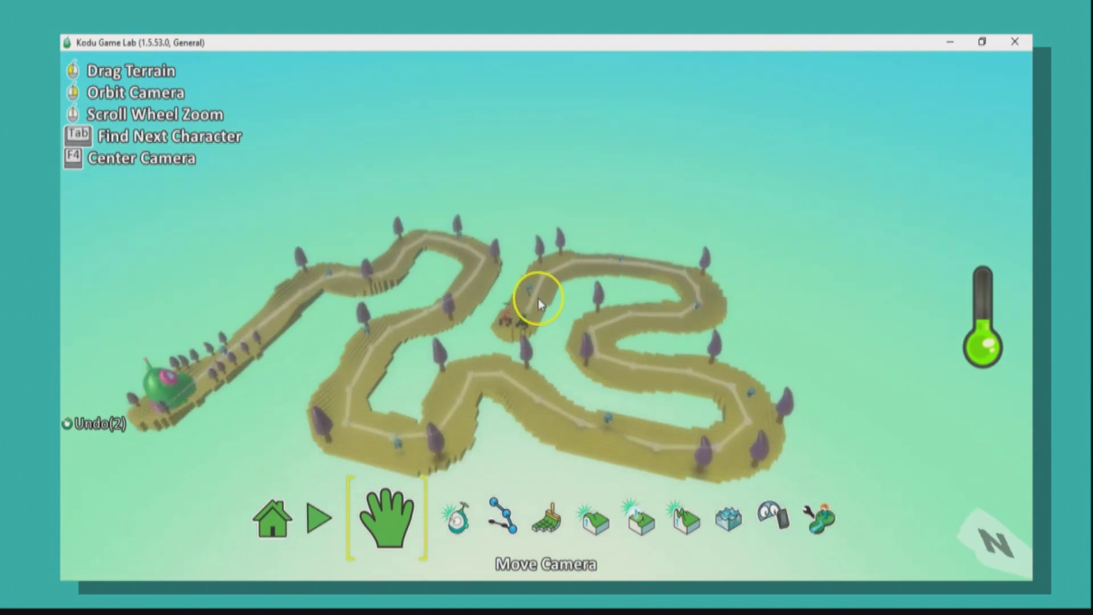
pyautogui.scroll(3, 539, 299)
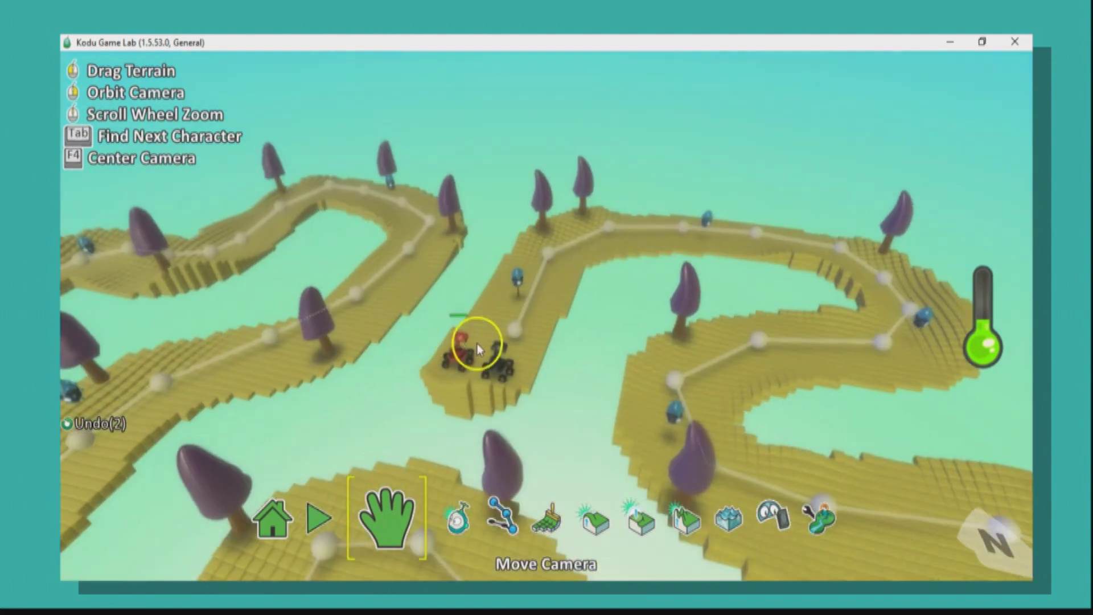
pyautogui.scroll(-2, 466, 347)
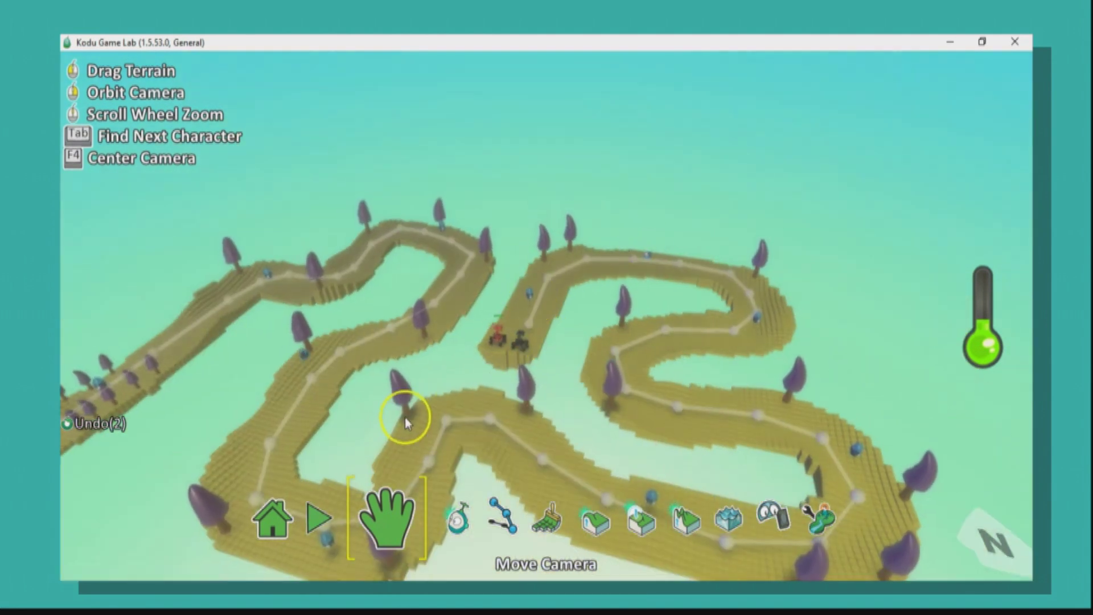
pyautogui.scroll(-5, 404, 418)
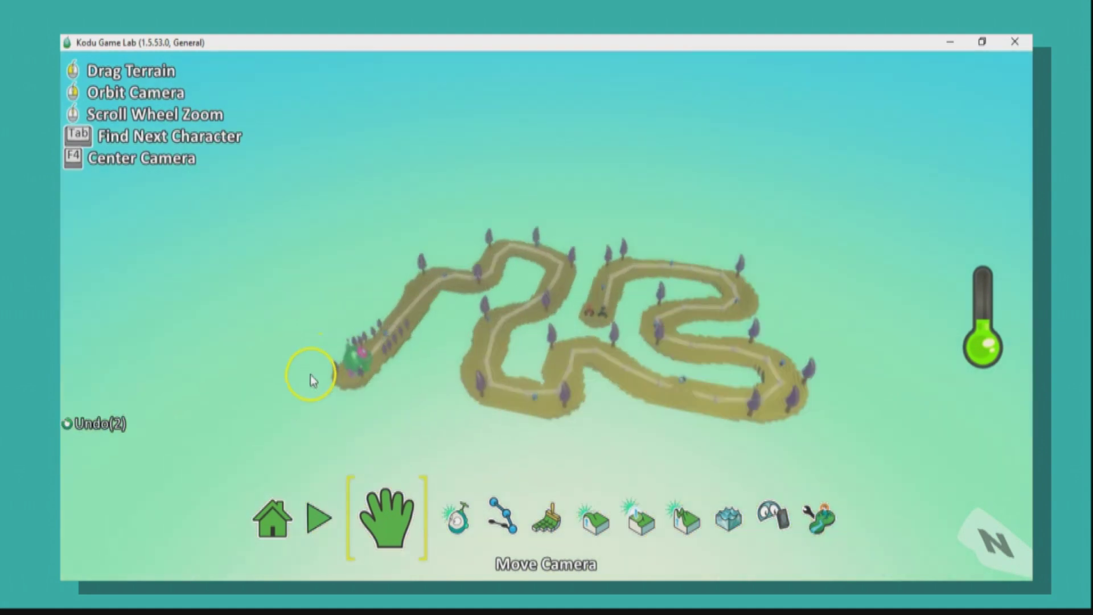
pyautogui.scroll(3, 310, 374)
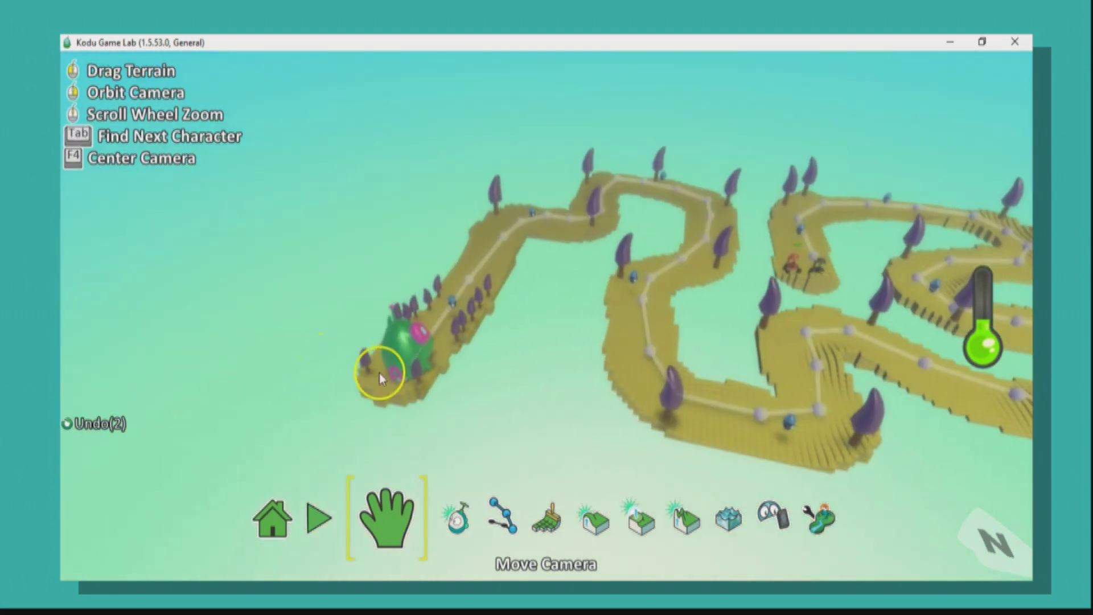
pyautogui.moveTo(714, 323); pyautogui.dragTo(617, 316)
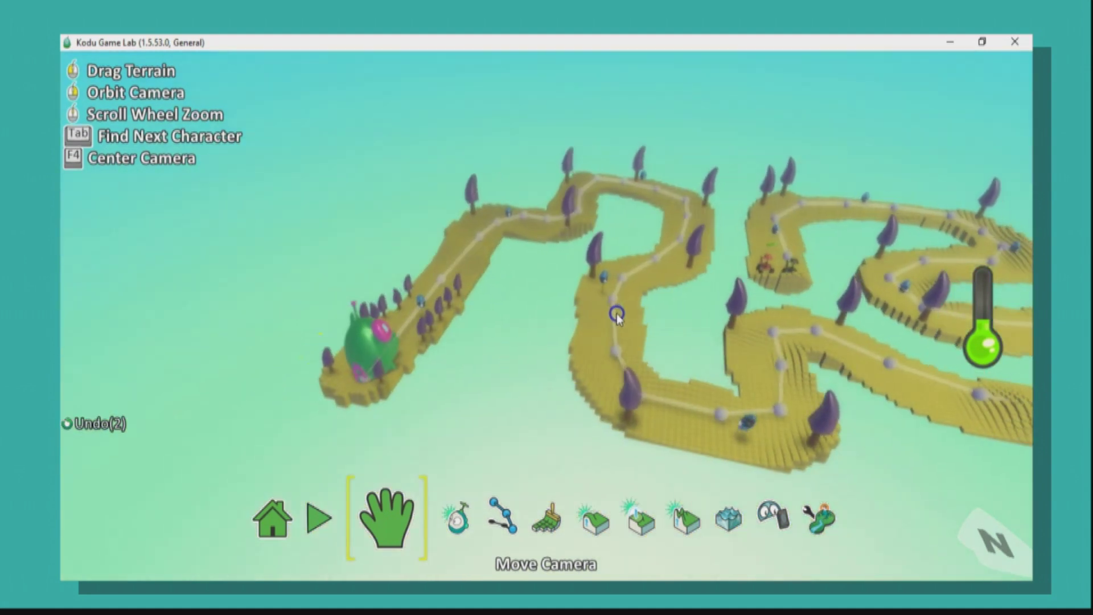
pyautogui.moveTo(617, 316); pyautogui.dragTo(556, 293, button='right')
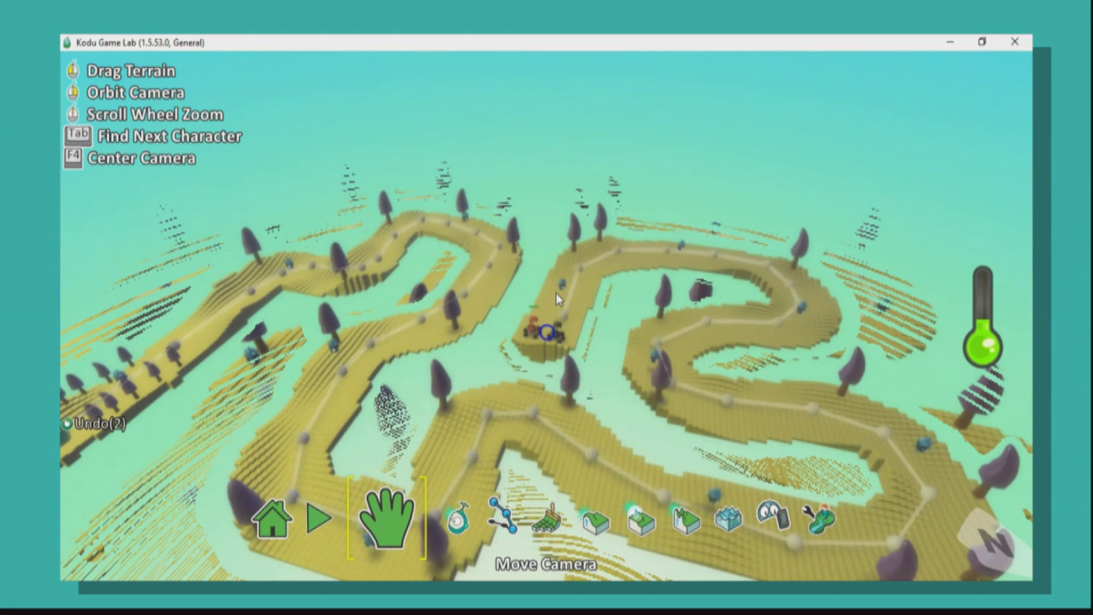
pyautogui.scroll(4, 567, 259)
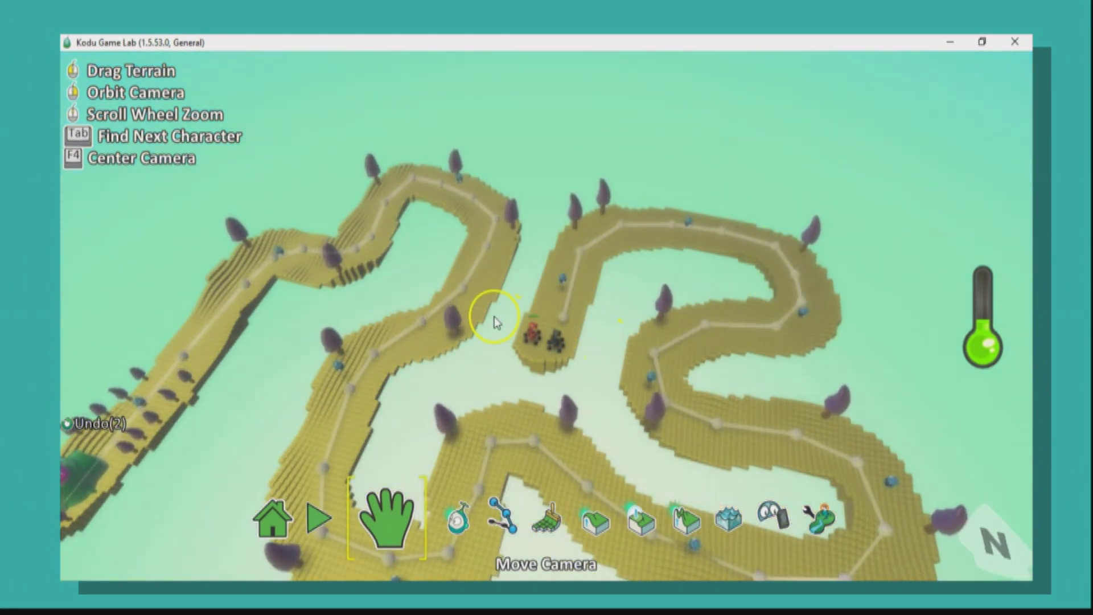
pyautogui.scroll(-3, 479, 318)
pyautogui.scroll(1, 530, 419)
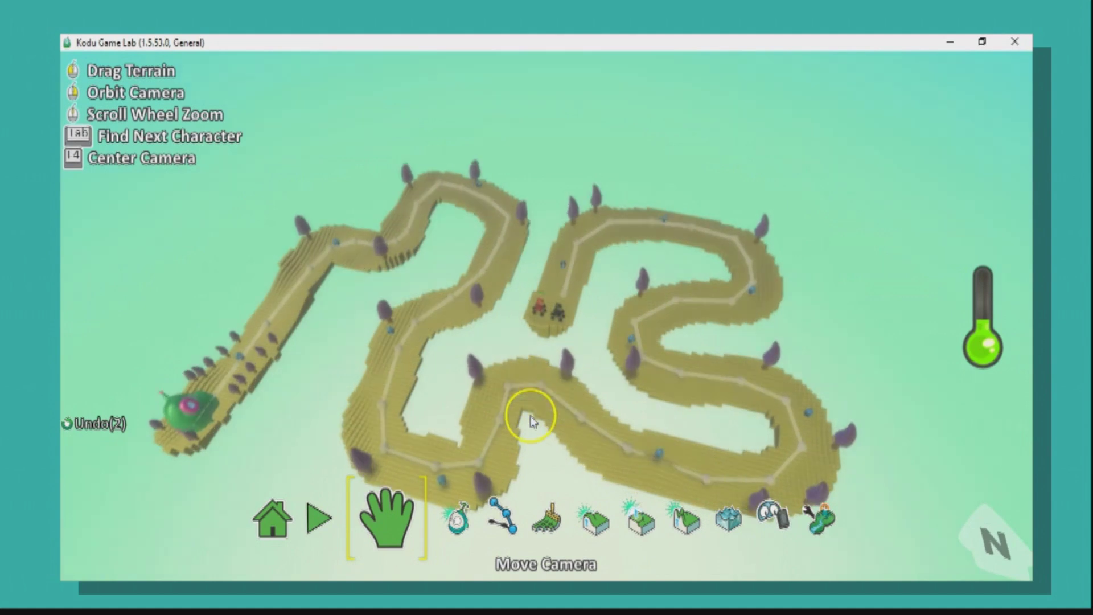
pyautogui.scroll(2, 529, 422)
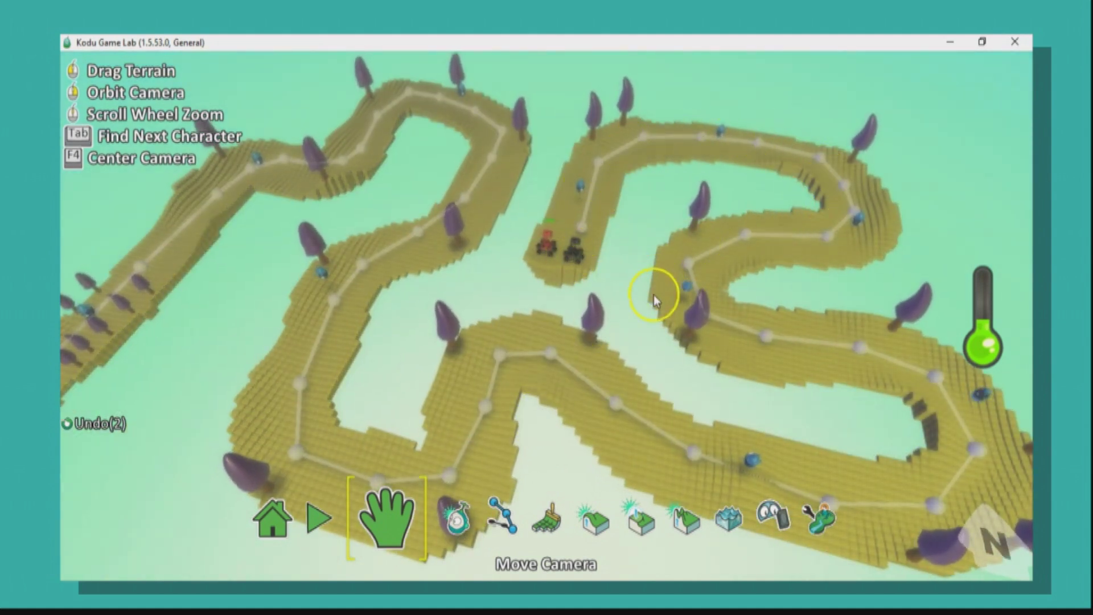
pyautogui.scroll(-2, 547, 259)
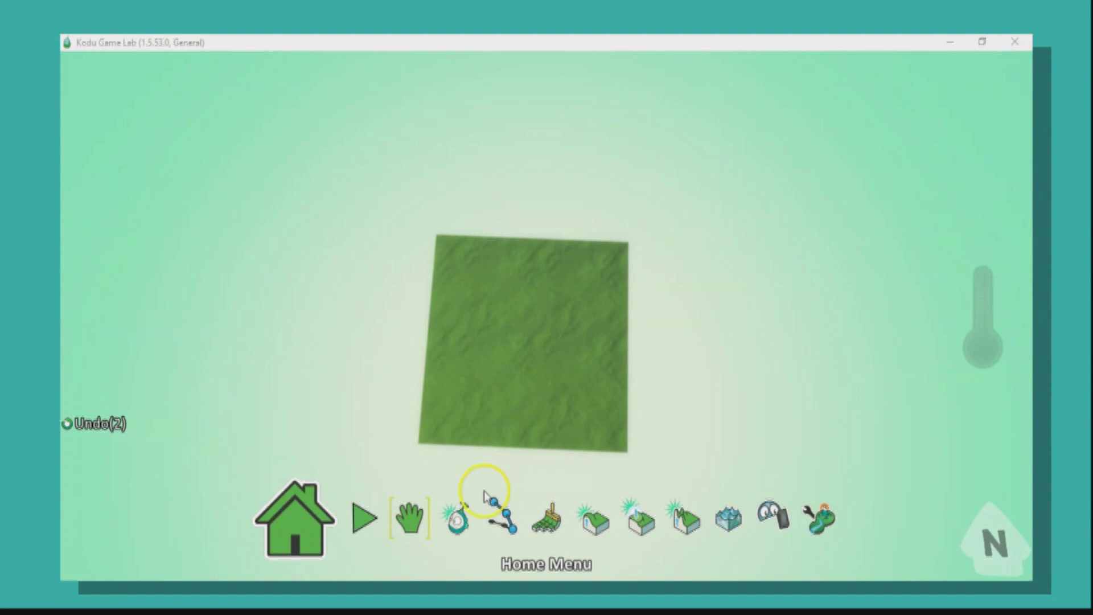
# Add a red rover onto the grass square with the Object Tool.
pyautogui.click(451, 522)
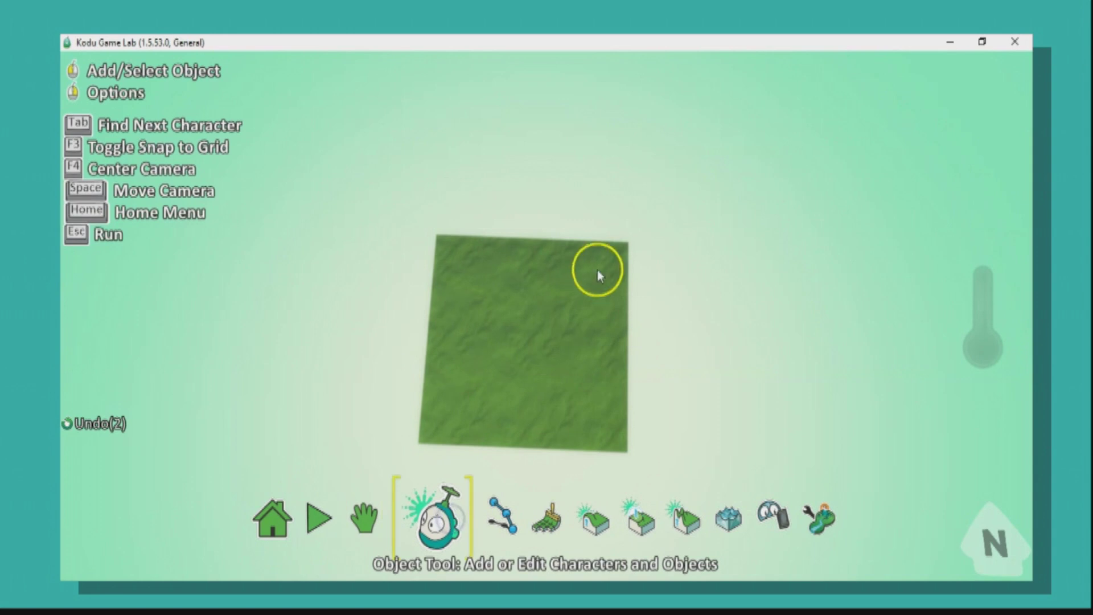
pyautogui.rightClick(522, 328)
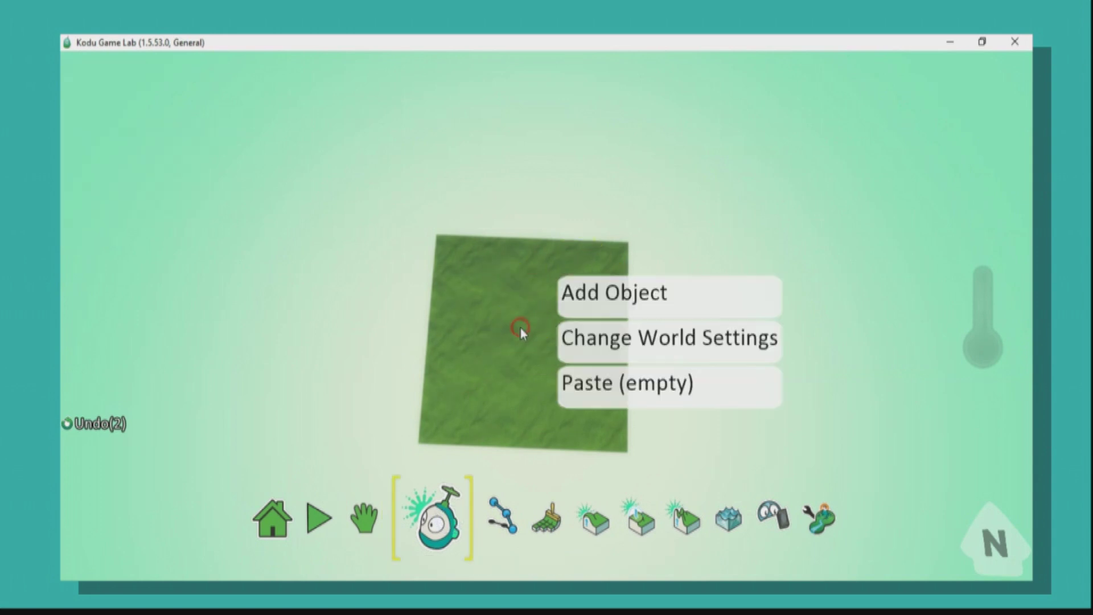
pyautogui.click(579, 300)
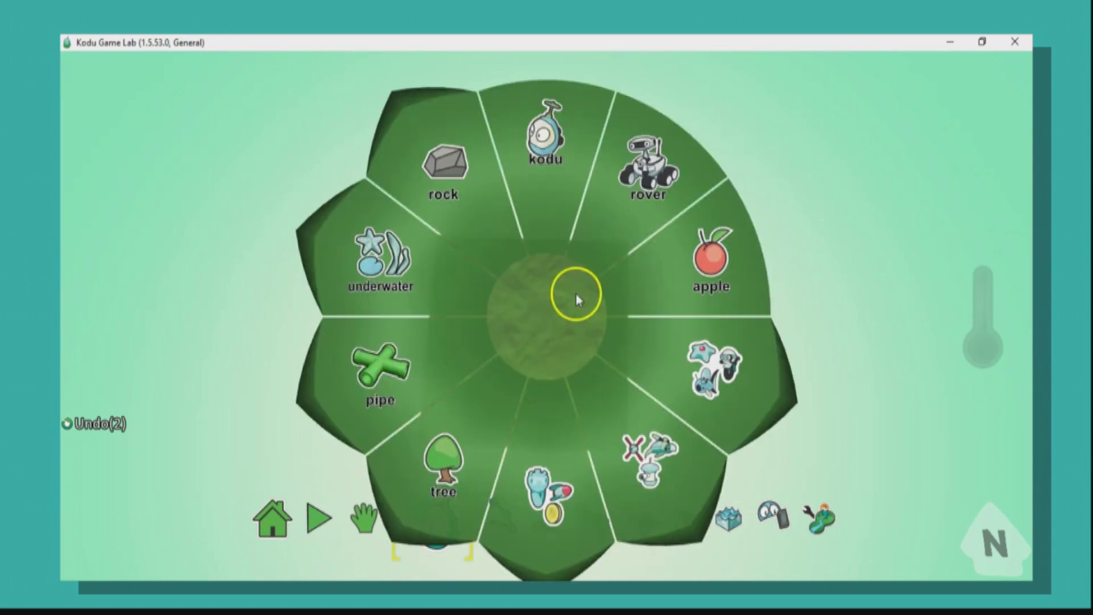
pyautogui.click(647, 192)
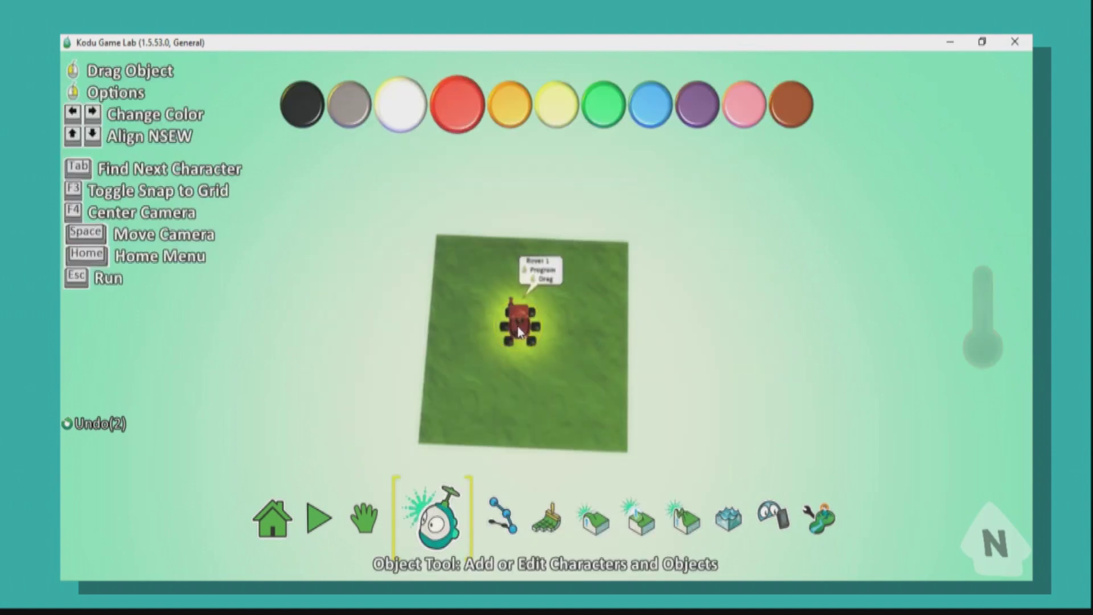
# Nudge the rover down-left on the grass and reframe the view lower.
pyautogui.scroll(-2, 518, 326)
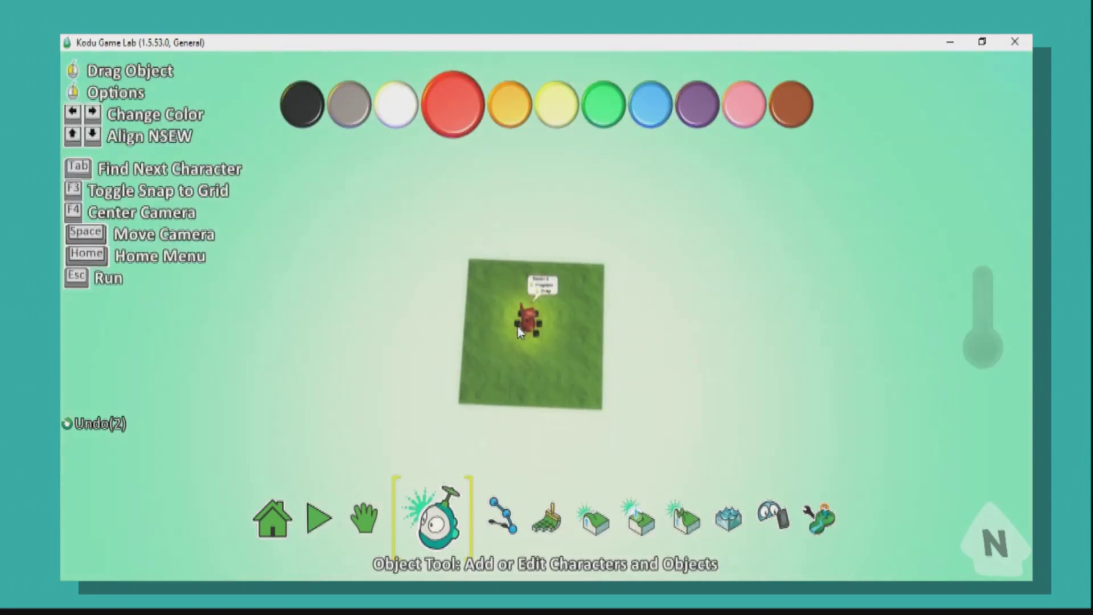
pyautogui.scroll(-2, 523, 324)
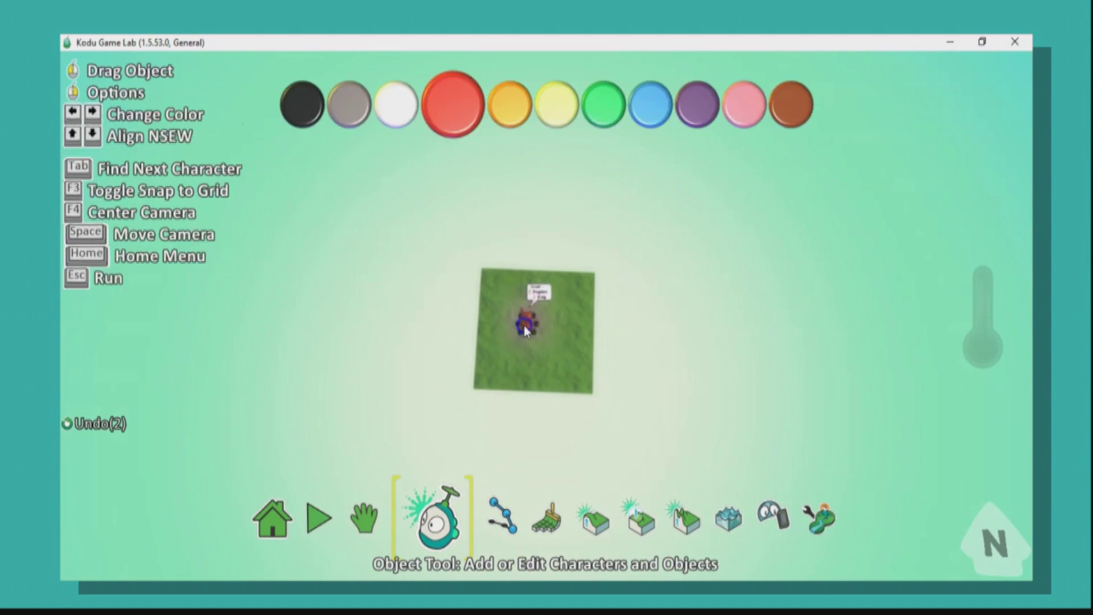
pyautogui.moveTo(525, 331); pyautogui.dragTo(511, 338)
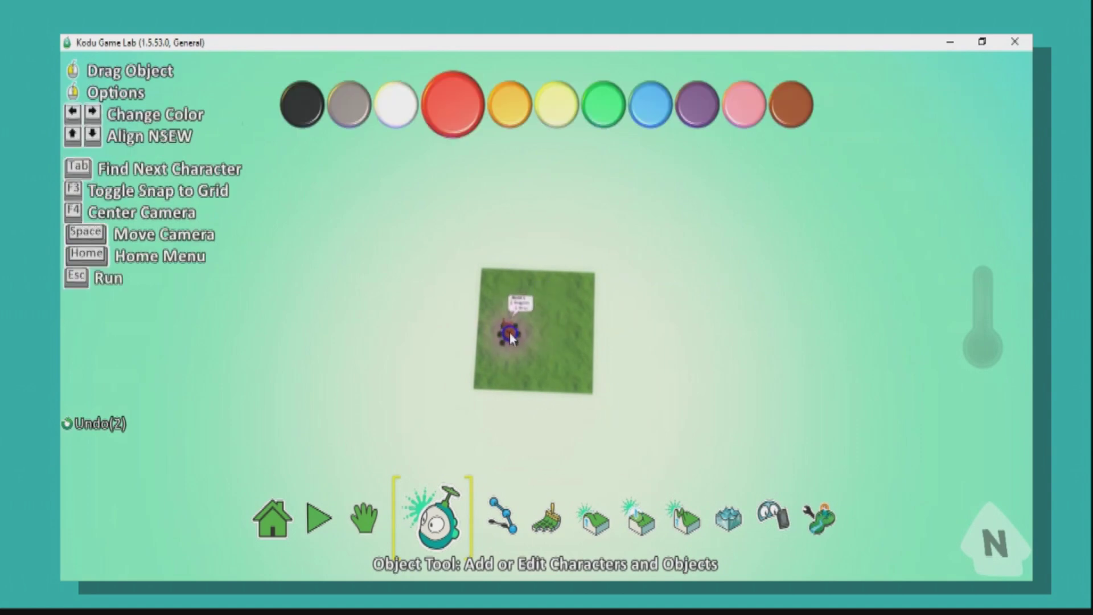
pyautogui.press('space')
pyautogui.scroll(-2, 538, 299)
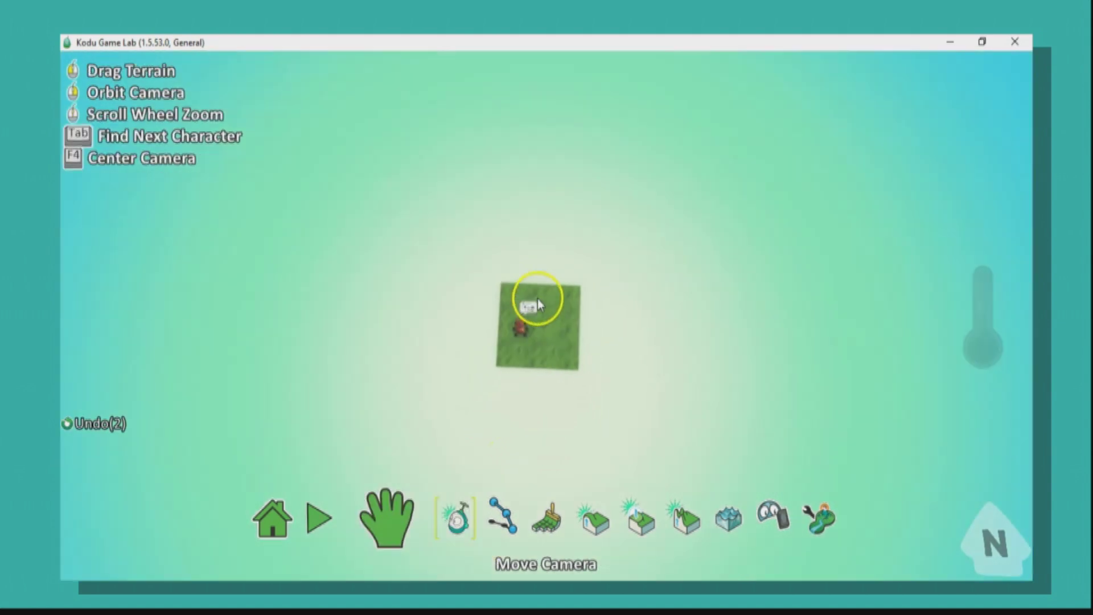
pyautogui.moveTo(537, 299); pyautogui.dragTo(508, 347)
# Start a new road on the grass square with the Path Tool.
pyautogui.click(495, 516)
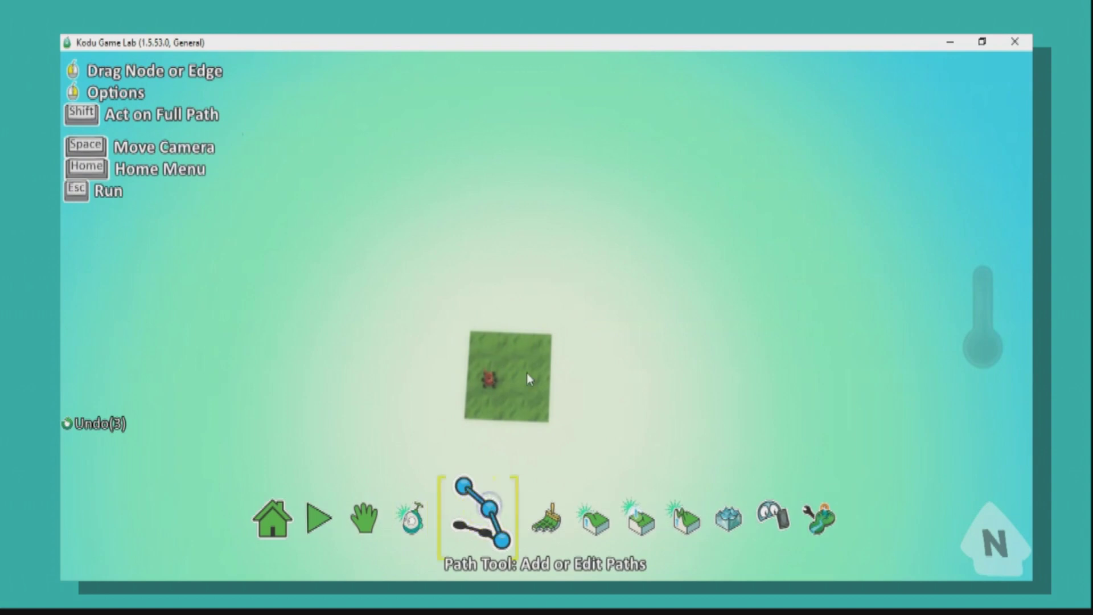
pyautogui.rightClick(492, 351)
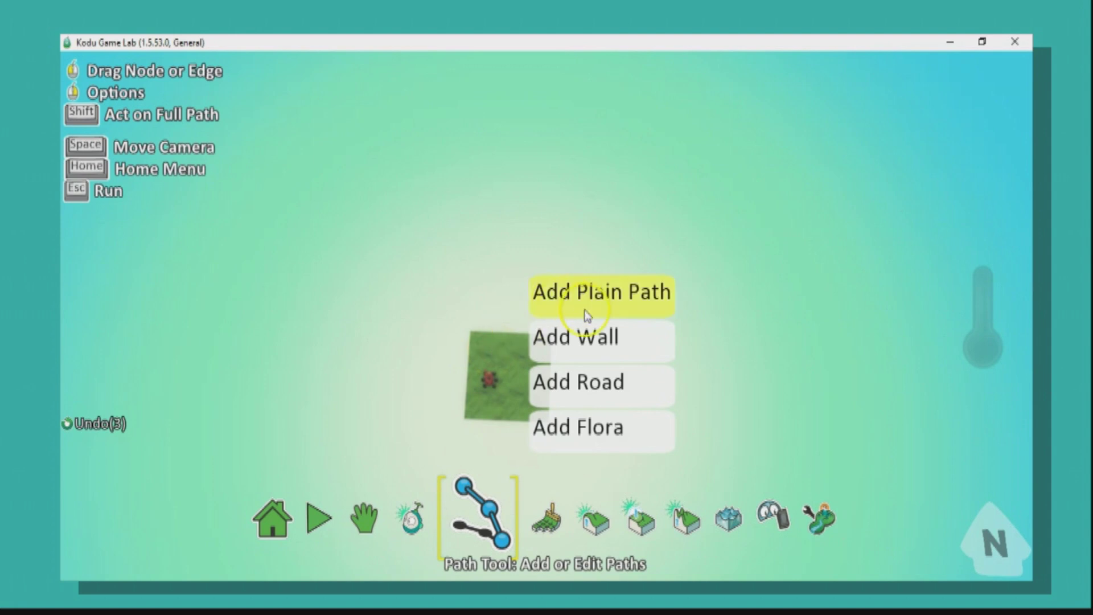
pyautogui.click(606, 428)
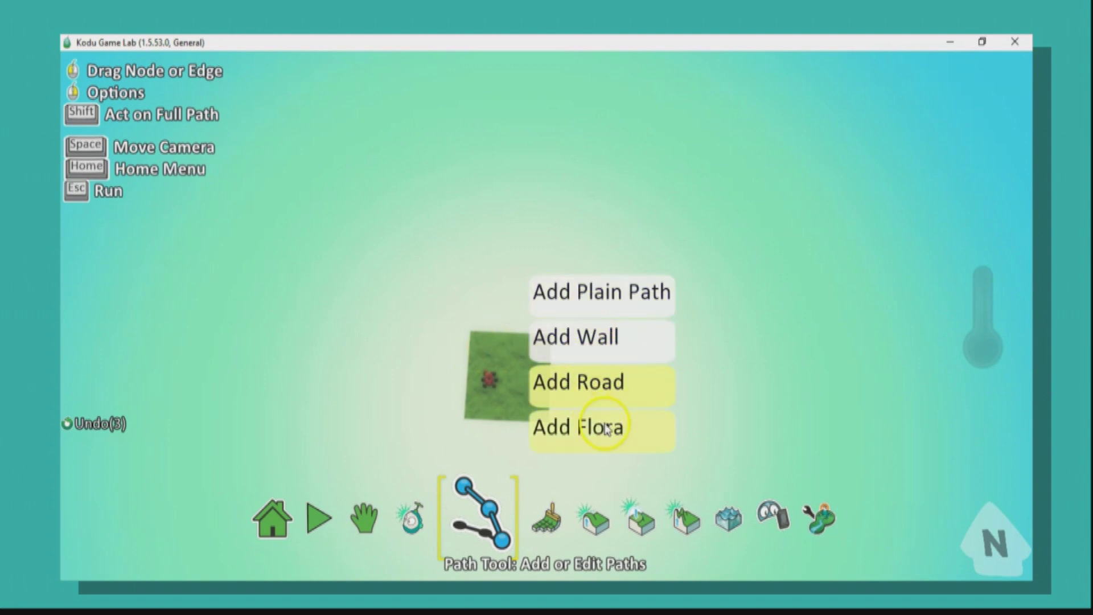
pyautogui.click(590, 387)
pyautogui.moveTo(492, 350)
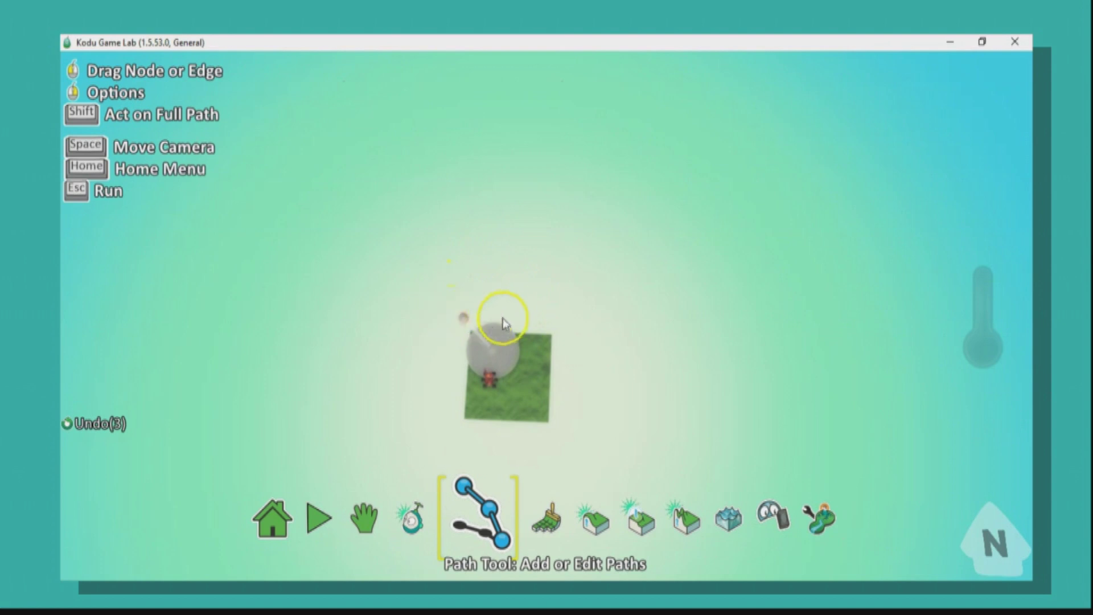
# Lay road points up, across to the right, and back down beside the grass.
pyautogui.moveTo(503, 324); pyautogui.dragTo(492, 243)
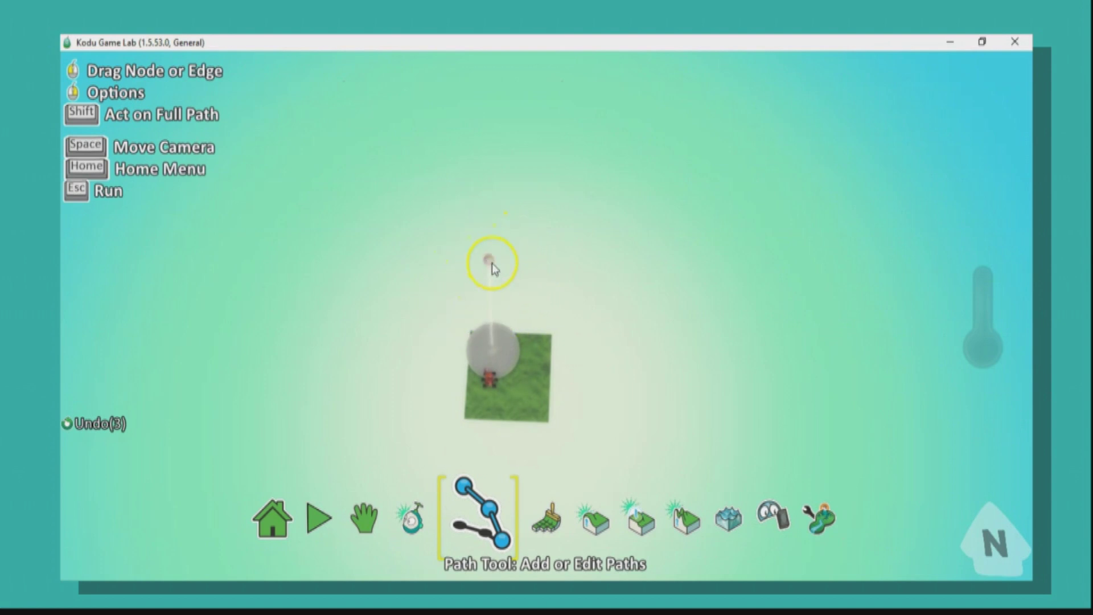
pyautogui.click(491, 261)
pyautogui.click(564, 209)
pyautogui.click(630, 206)
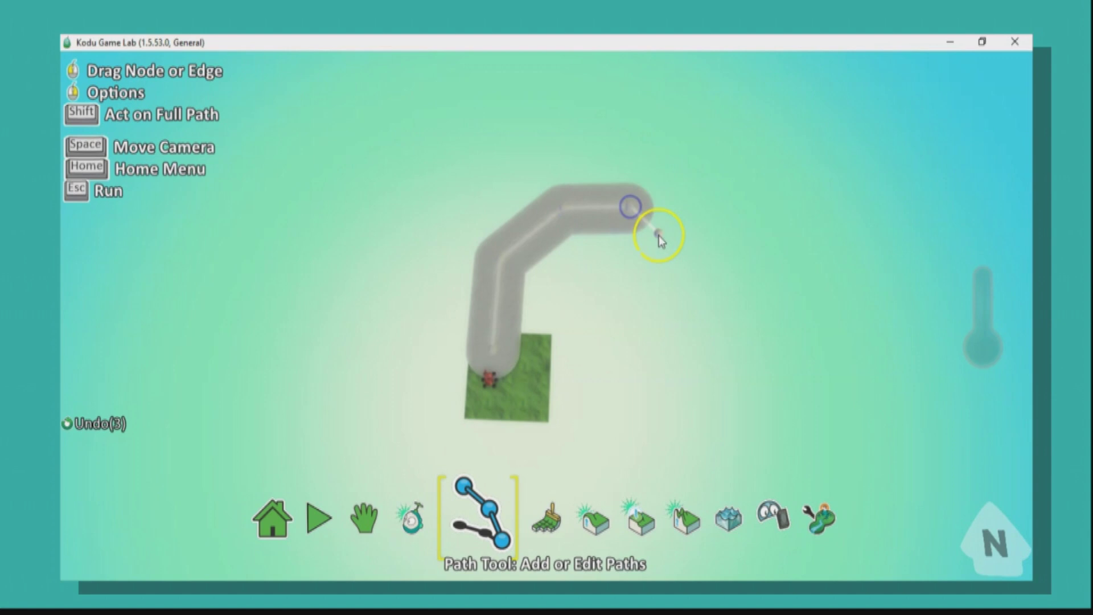
pyautogui.click(656, 241)
pyautogui.click(655, 289)
pyautogui.click(658, 380)
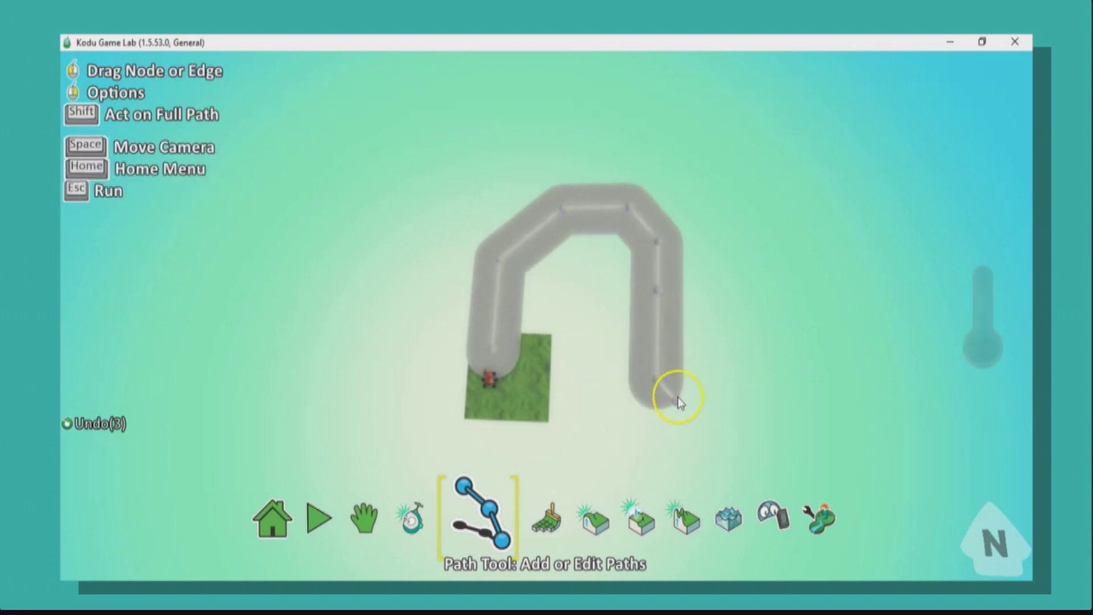
# Program the red rover's rule 1 as DO move on path quickly.
pyautogui.click(416, 519)
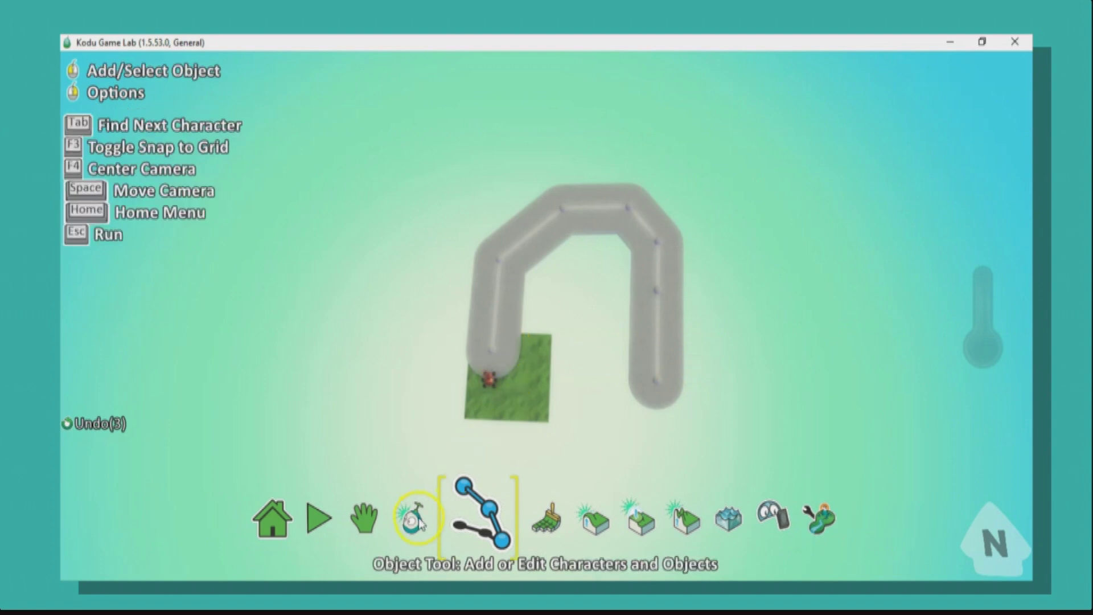
pyautogui.rightClick(489, 381)
pyautogui.click(576, 240)
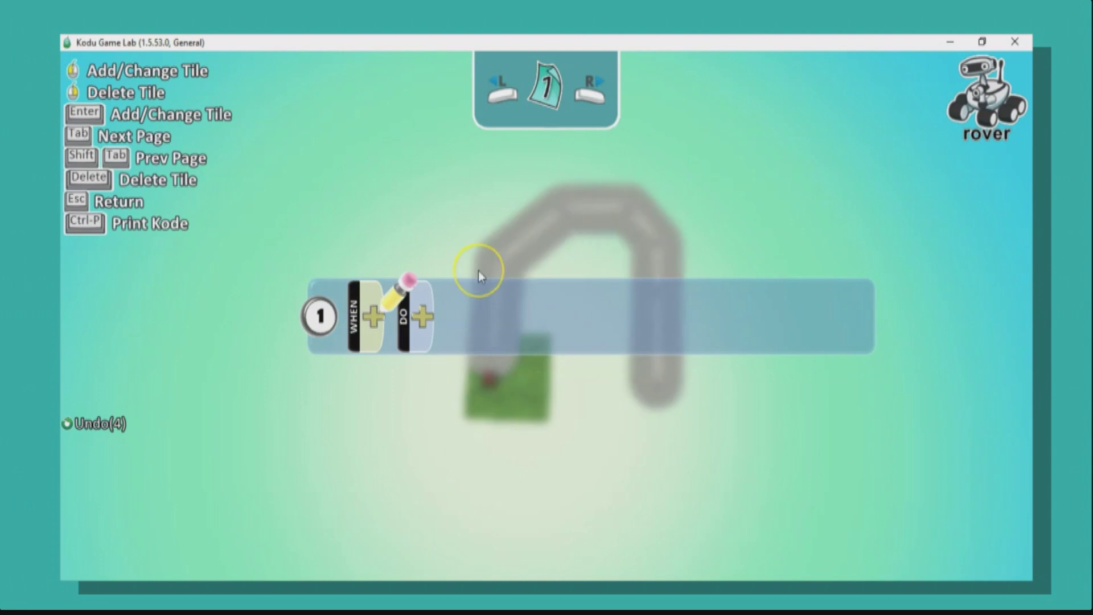
pyautogui.click(416, 319)
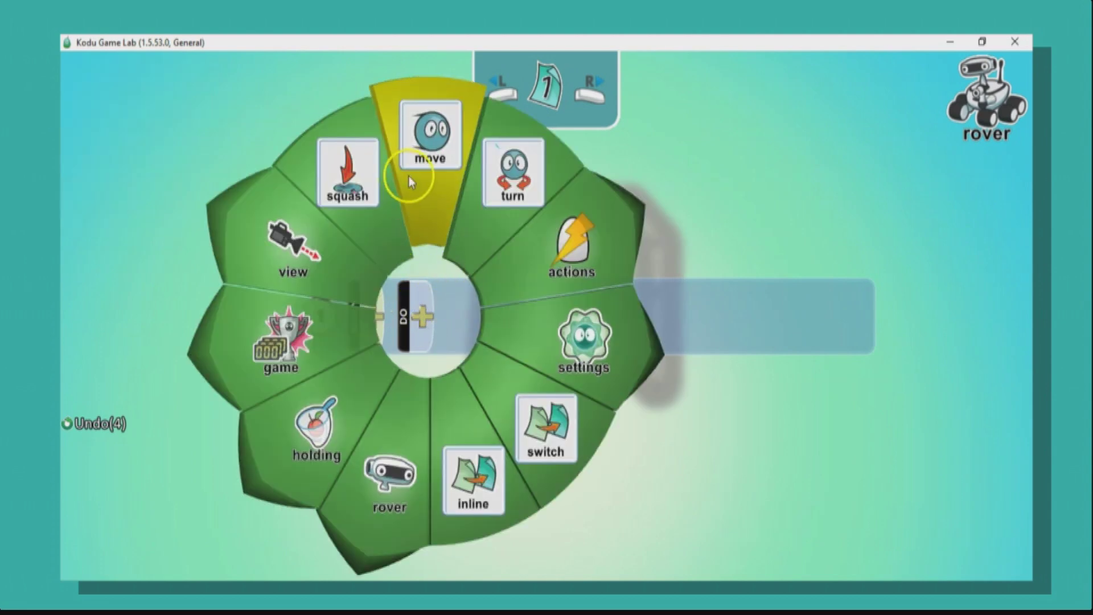
pyautogui.click(439, 159)
pyautogui.click(486, 316)
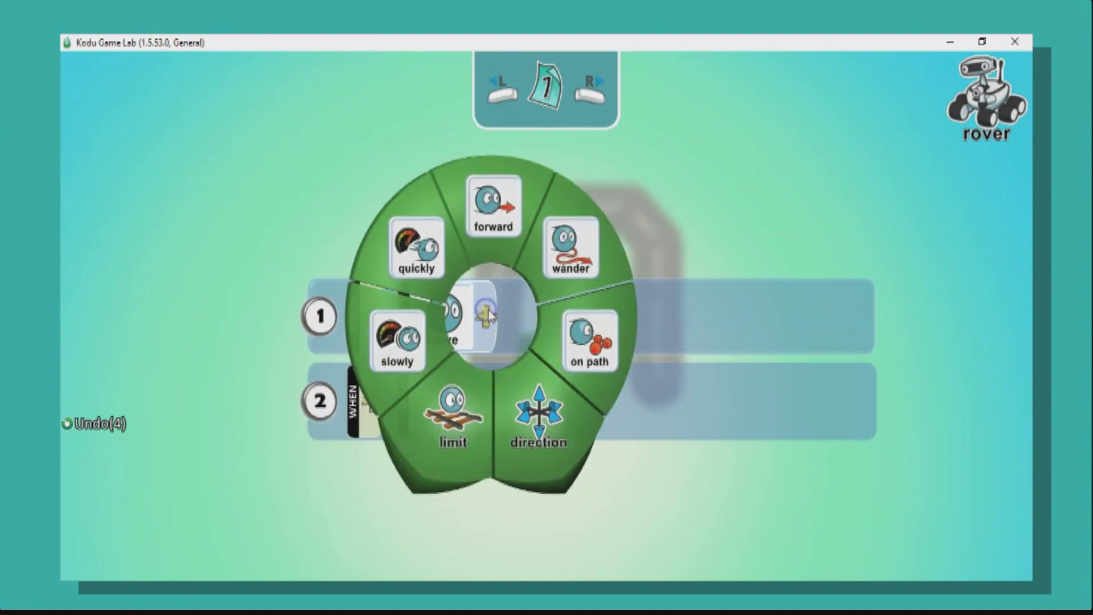
pyautogui.click(594, 342)
pyautogui.click(549, 316)
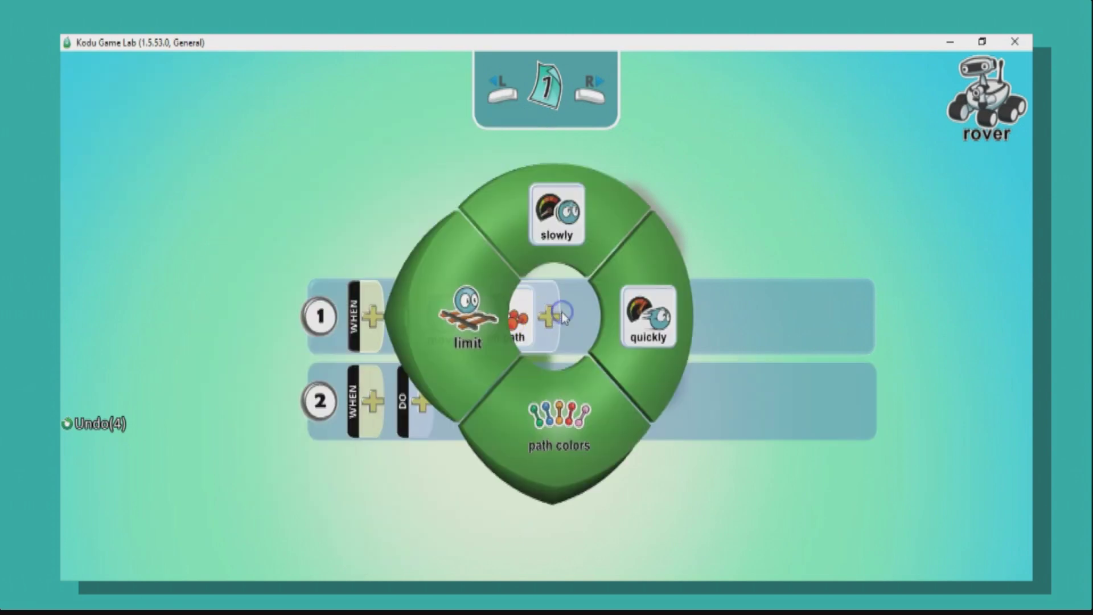
pyautogui.click(625, 318)
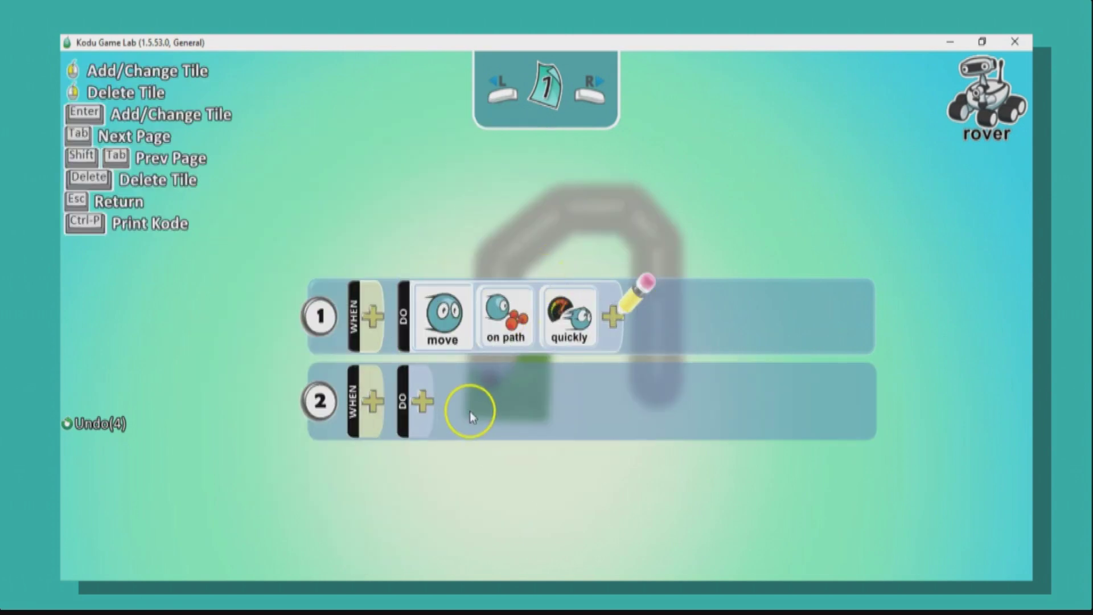
# Test-run the game to watch the rover drive the road, then return to editing.
pyautogui.click(356, 537)
pyautogui.click(331, 518)
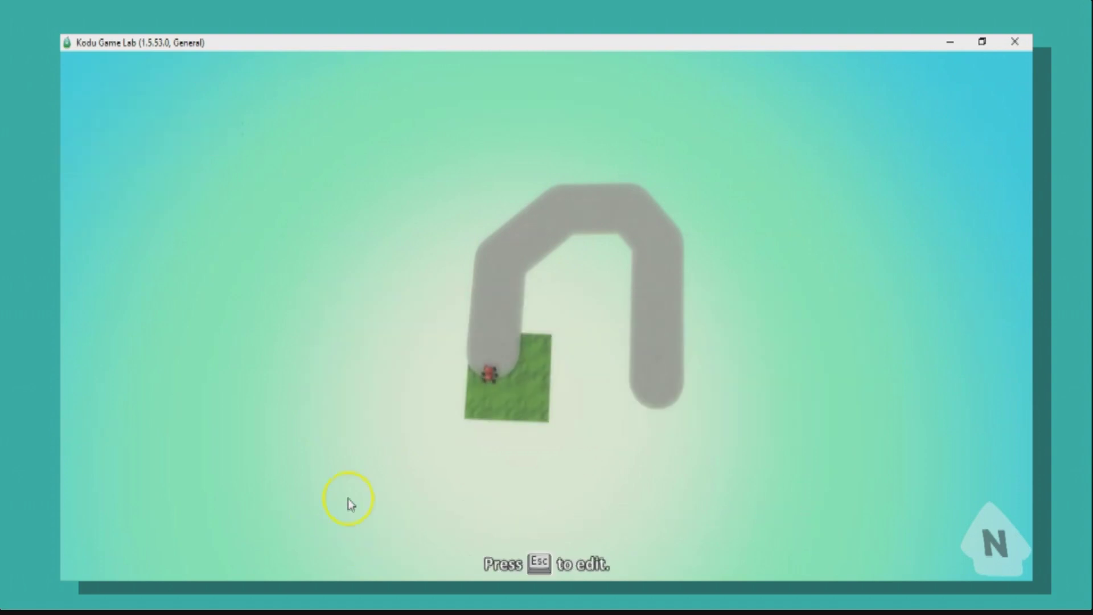
pyautogui.click(436, 382)
pyautogui.click(450, 521)
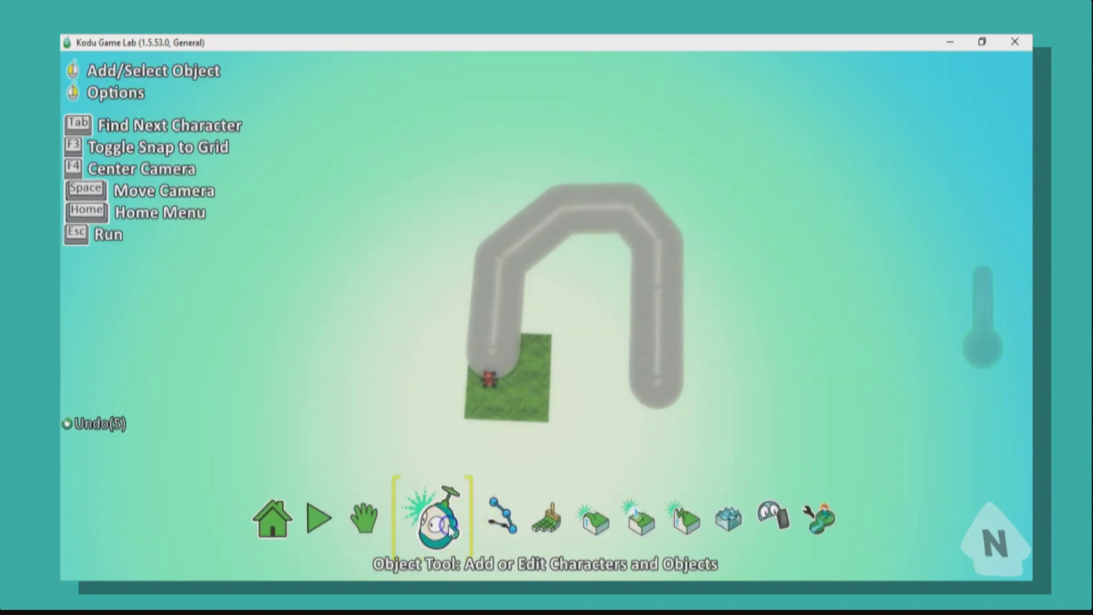
# Place a hut at the road's far end and recolour it green.
pyautogui.rightClick(658, 376)
pyautogui.click(704, 342)
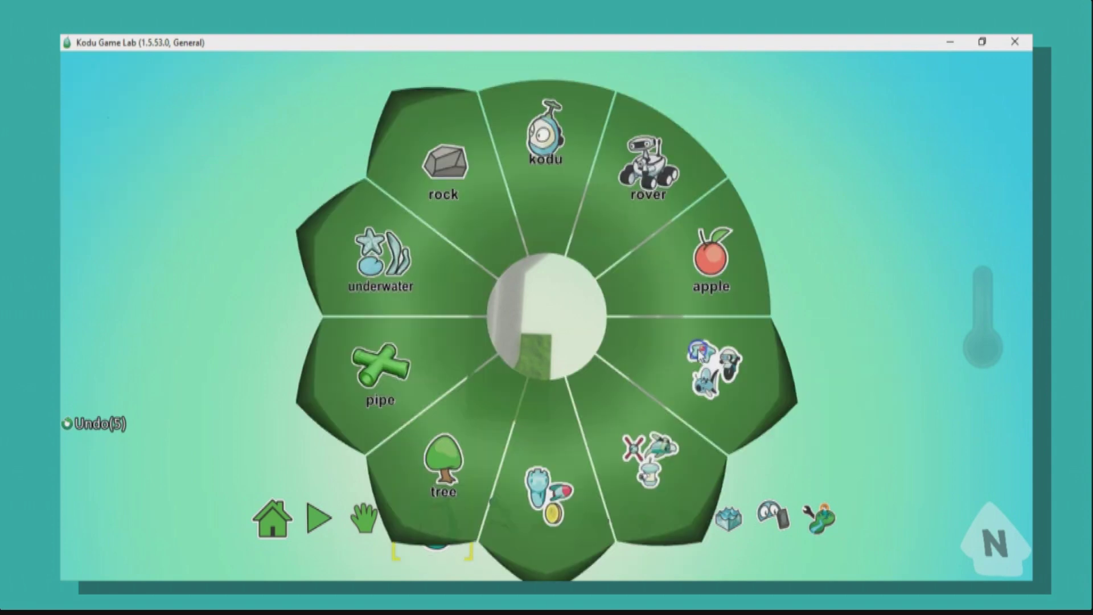
pyautogui.click(569, 487)
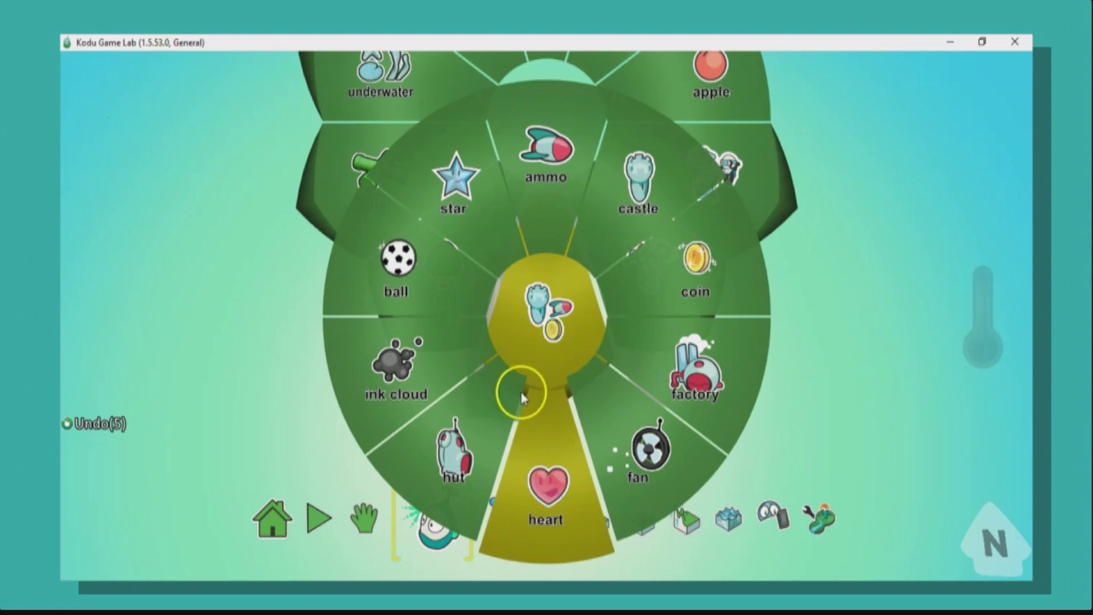
pyautogui.click(459, 450)
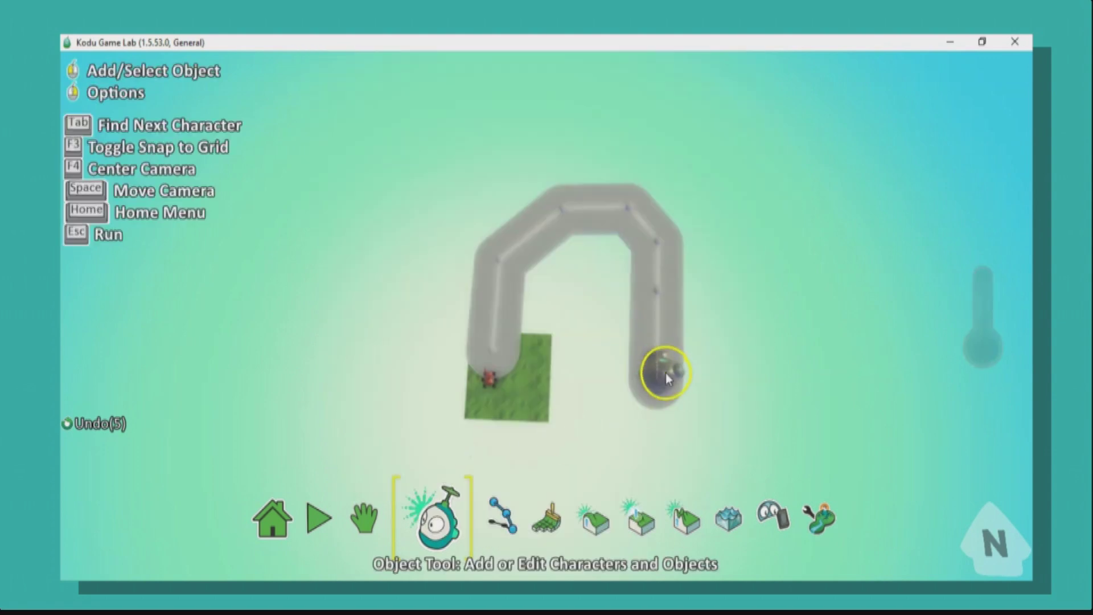
pyautogui.press('Right')
pyautogui.press('Right')
pyautogui.press('Right')
pyautogui.press('Right')
pyautogui.press('Right')
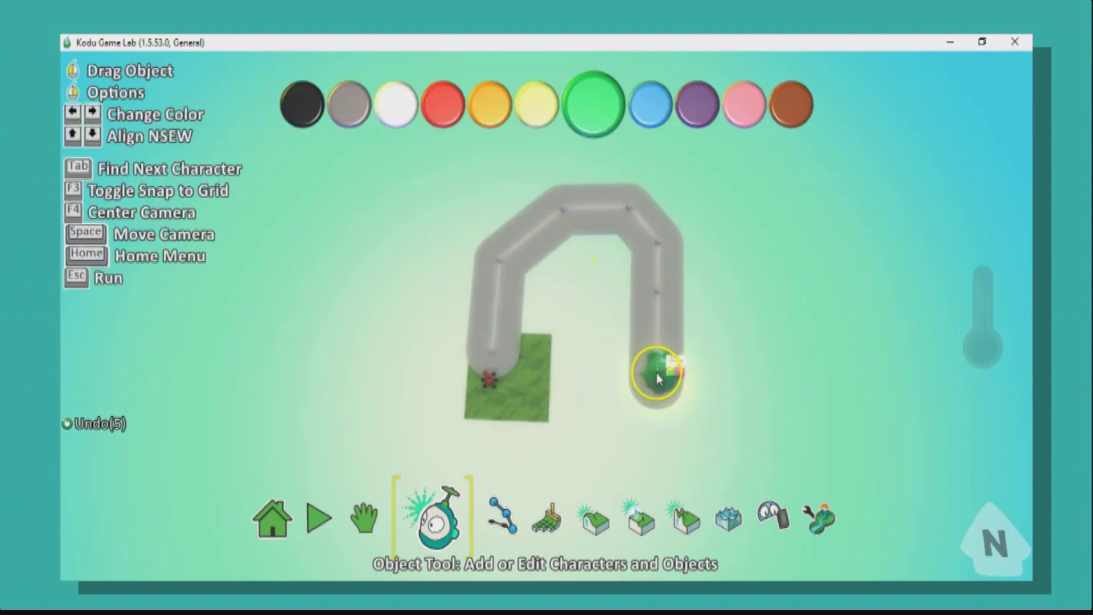
# Give the red rover rule 2: WHEN bumped hut, DO game end.
pyautogui.rightClick(490, 383)
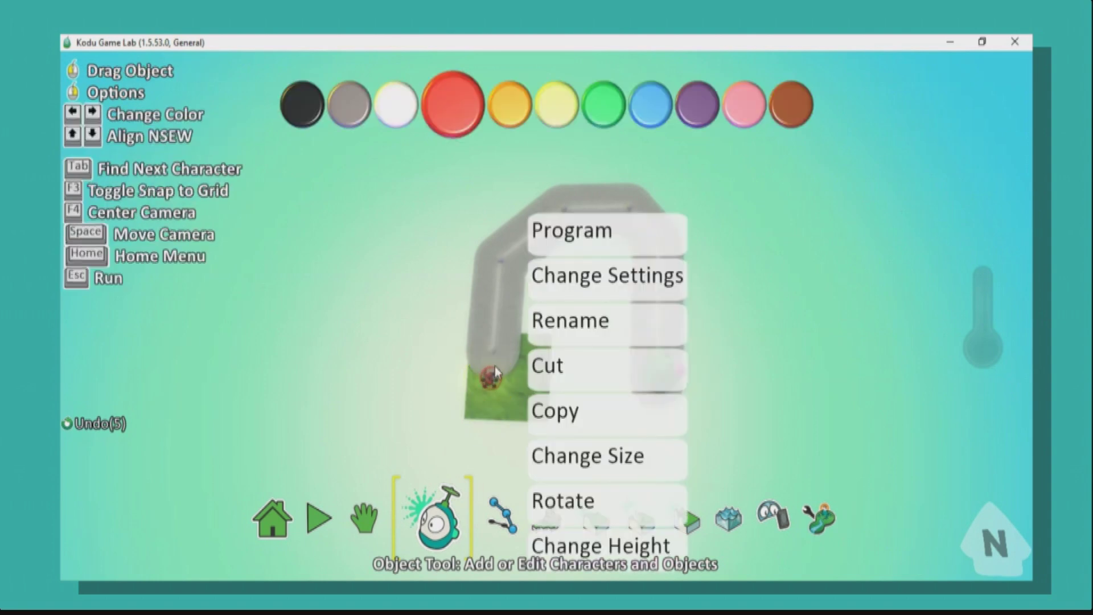
pyautogui.click(570, 239)
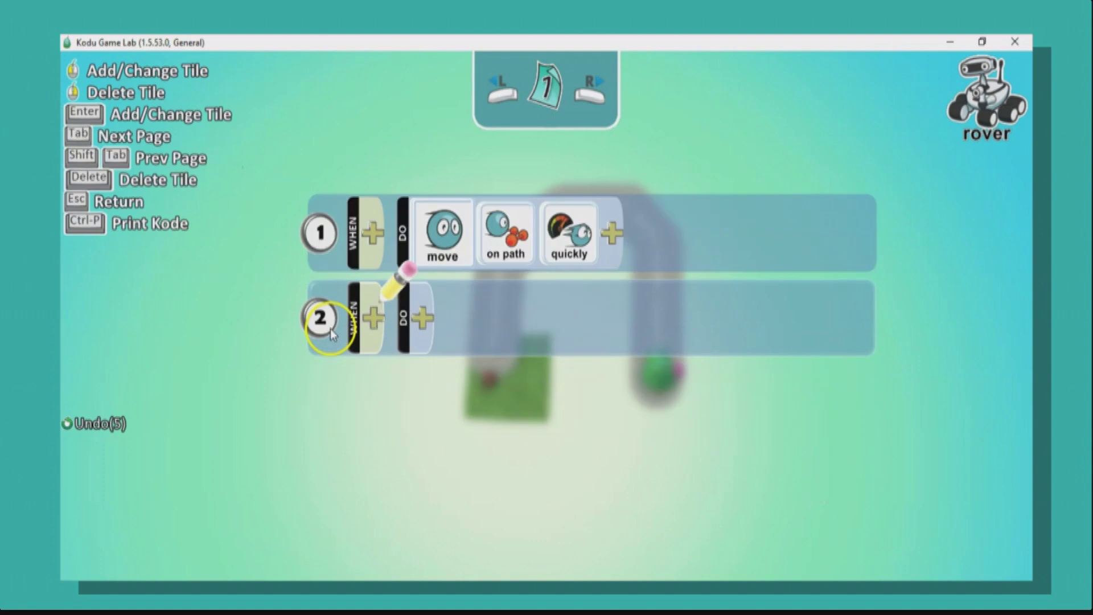
pyautogui.click(373, 317)
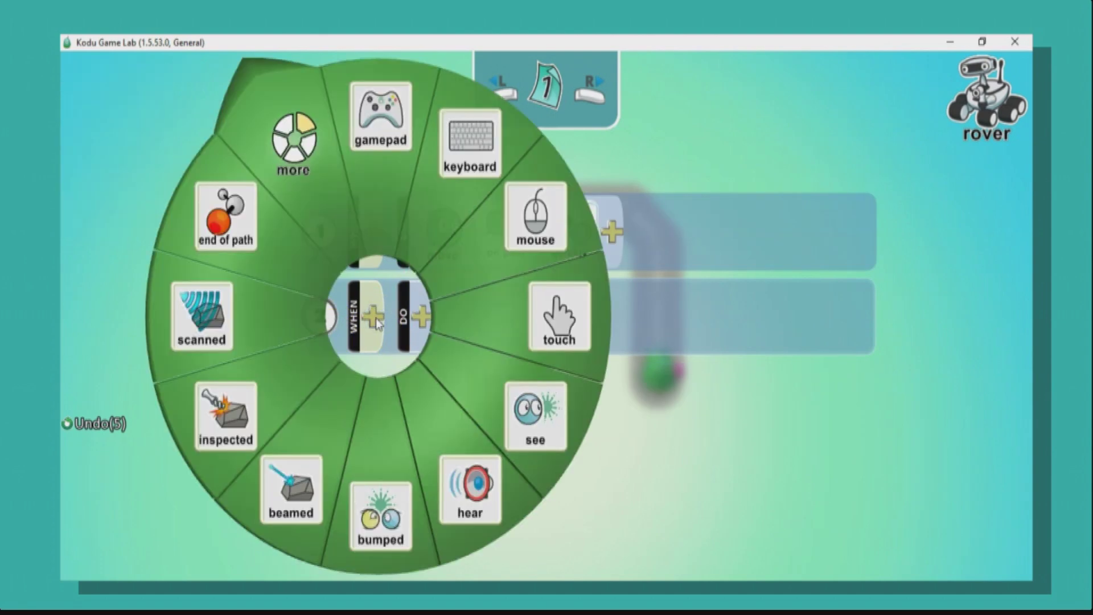
pyautogui.click(386, 504)
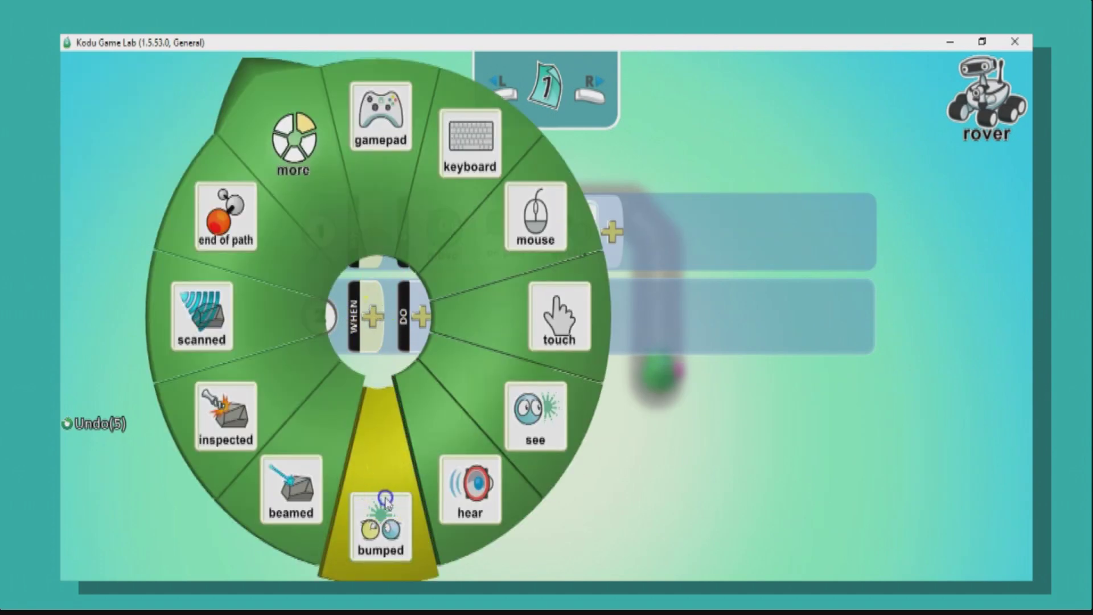
pyautogui.click(436, 316)
pyautogui.click(548, 329)
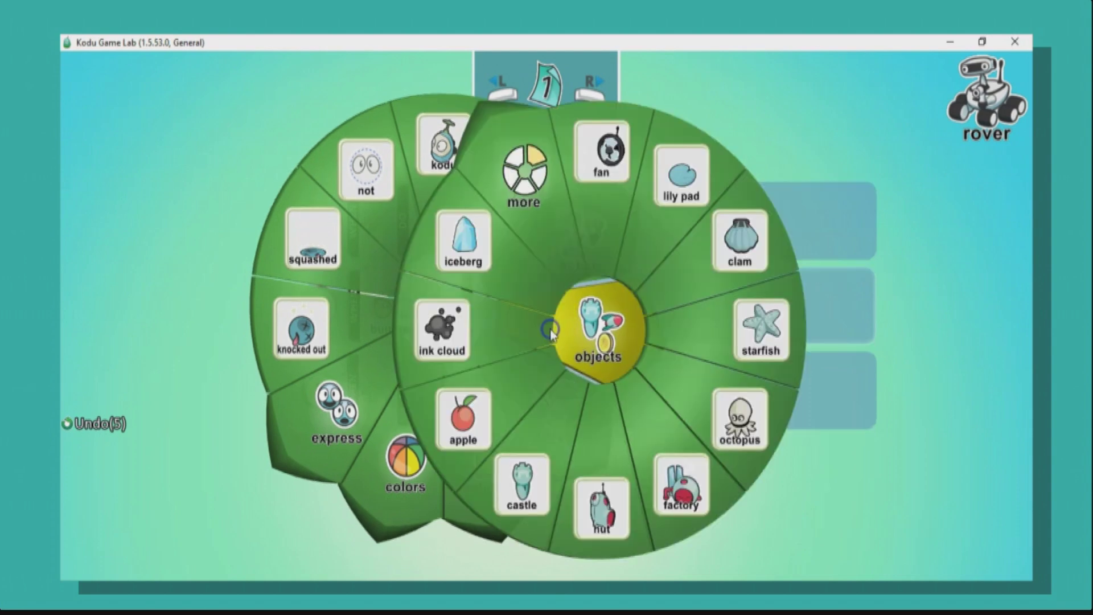
pyautogui.click(602, 509)
pyautogui.click(545, 319)
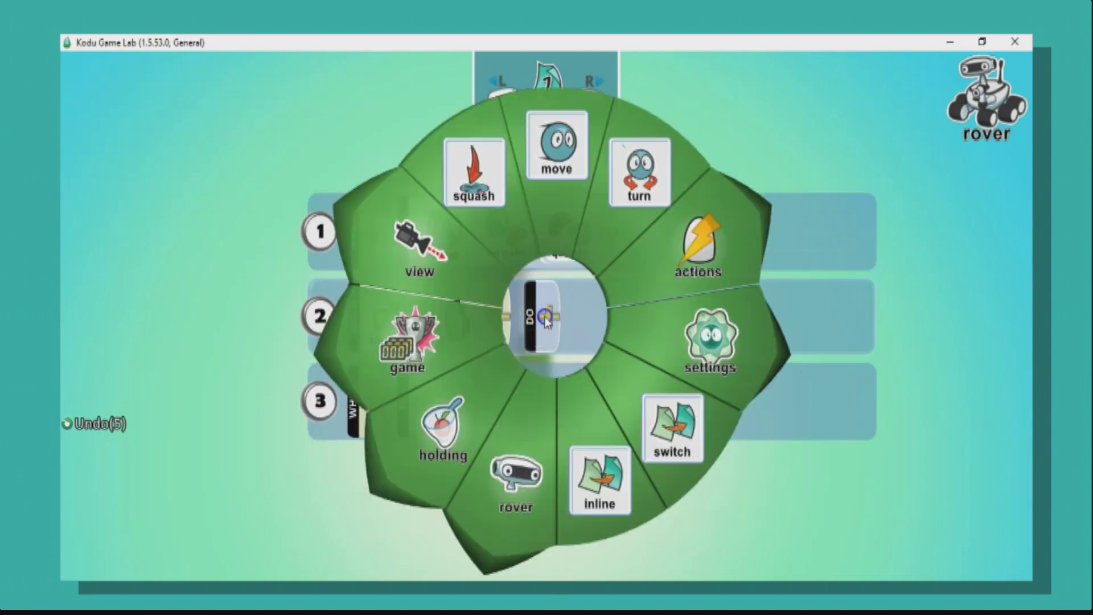
pyautogui.click(408, 341)
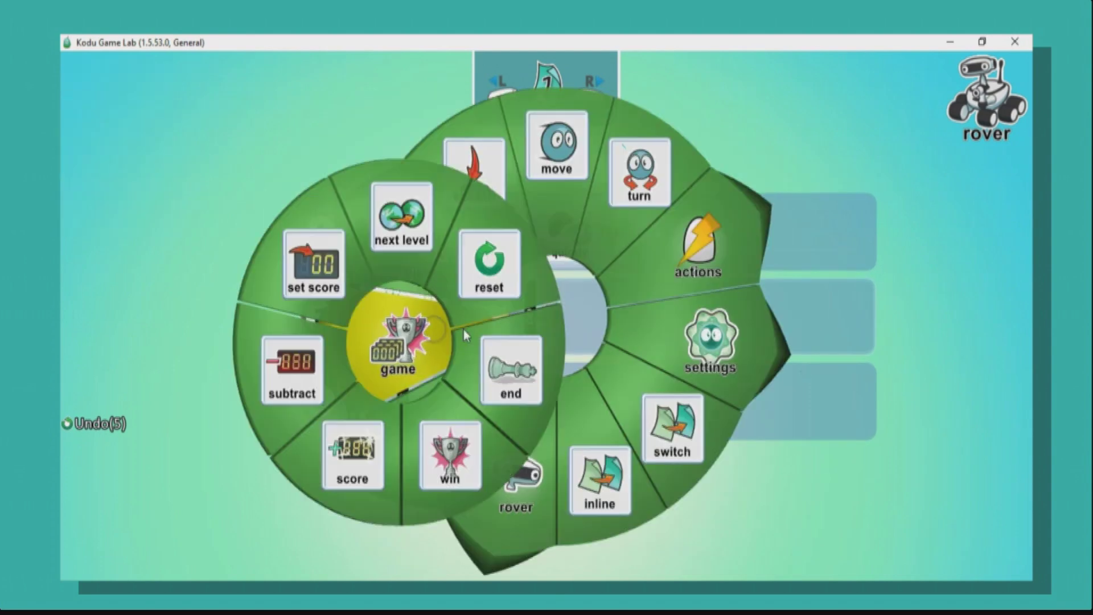
pyautogui.click(521, 376)
pyautogui.press('Escape')
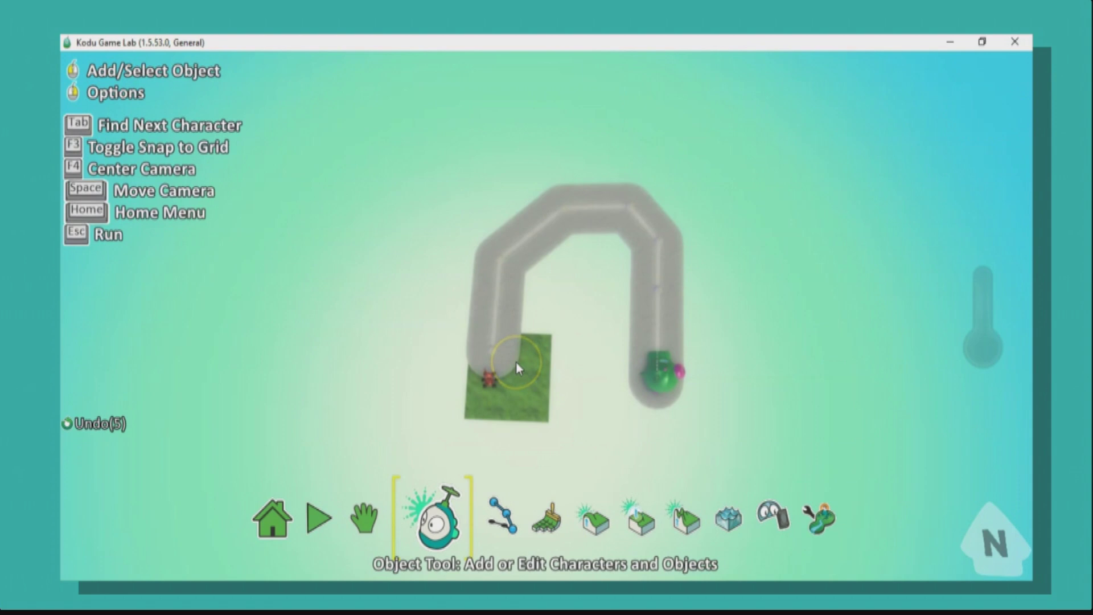
pyautogui.press('Escape')
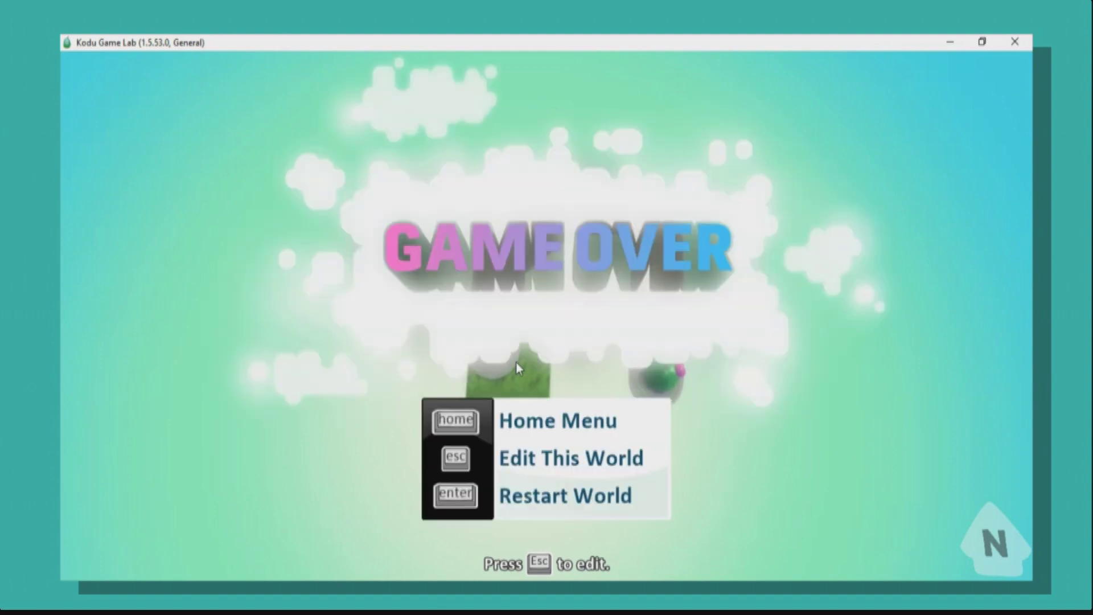
pyautogui.press('Escape')
pyautogui.click(436, 516)
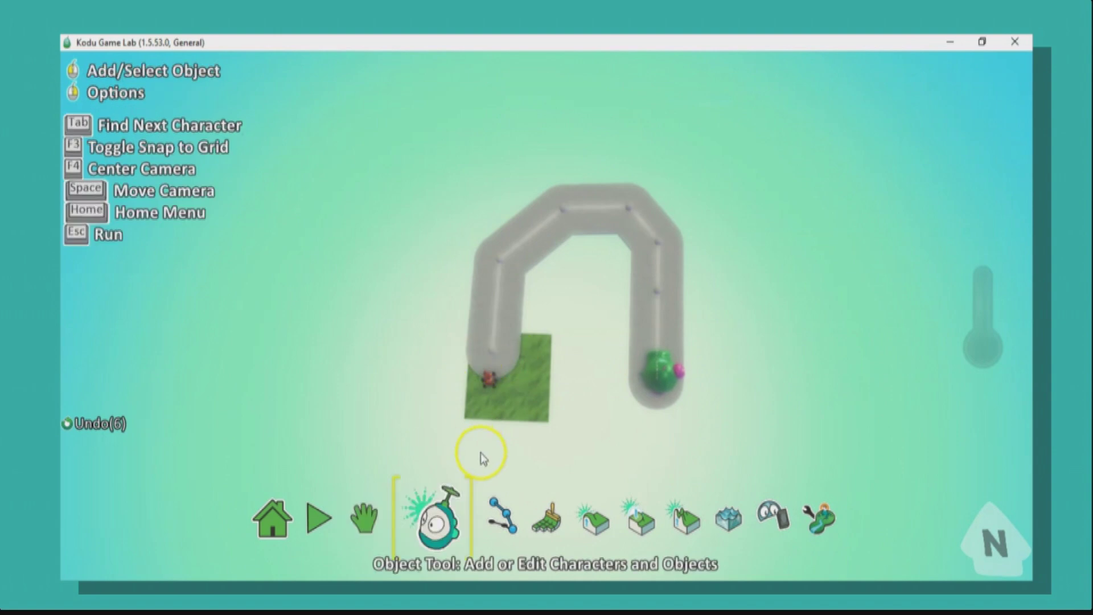
# Add a second rover beside the red one and recolour it blue.
pyautogui.click(488, 381)
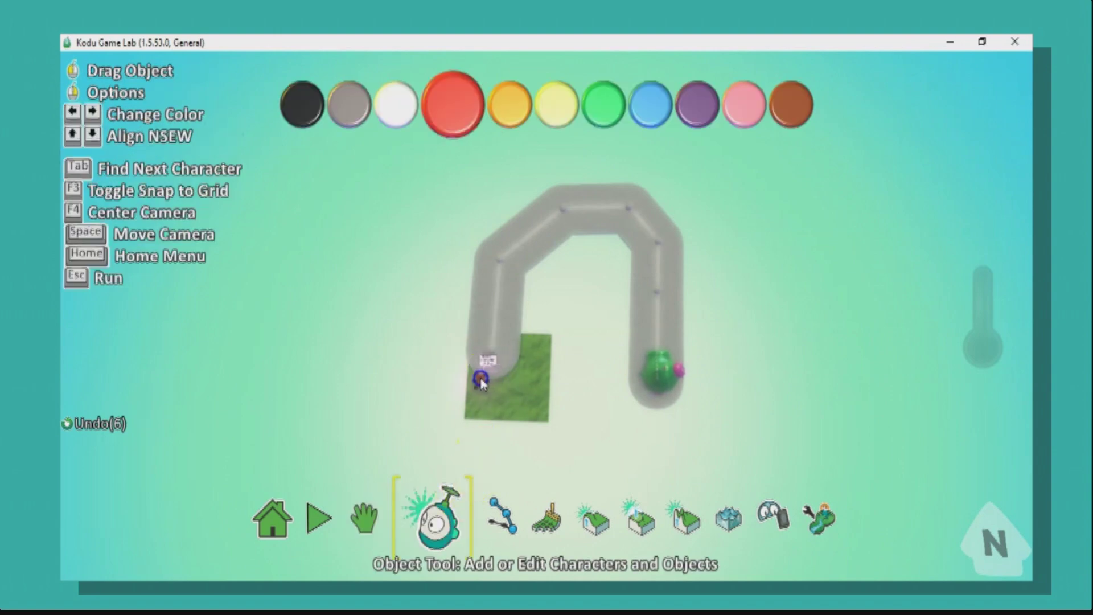
pyautogui.rightClick(499, 377)
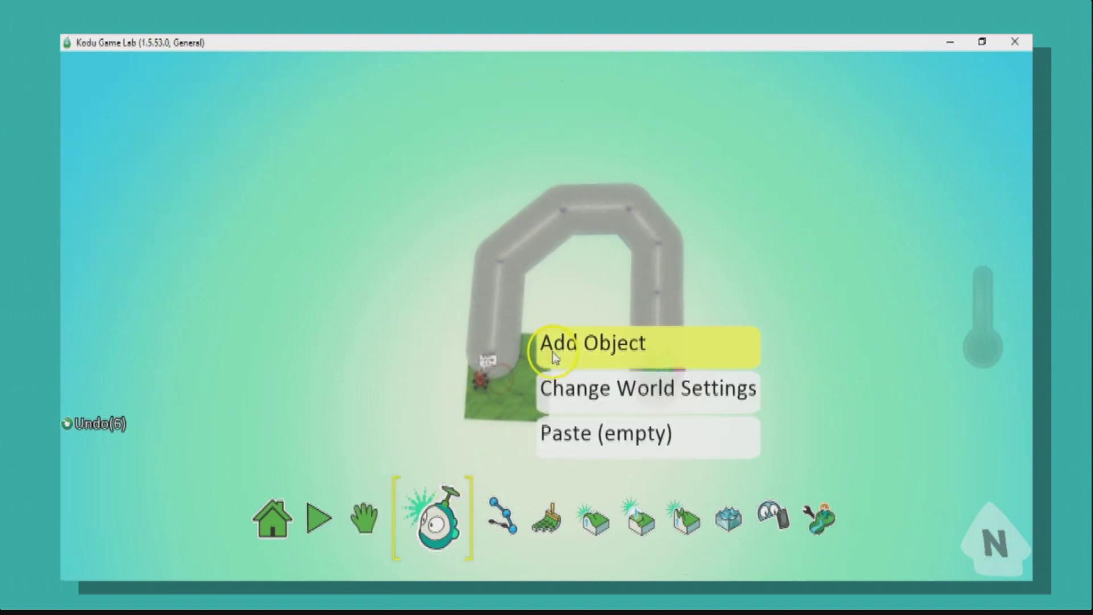
pyautogui.click(593, 343)
pyautogui.click(651, 168)
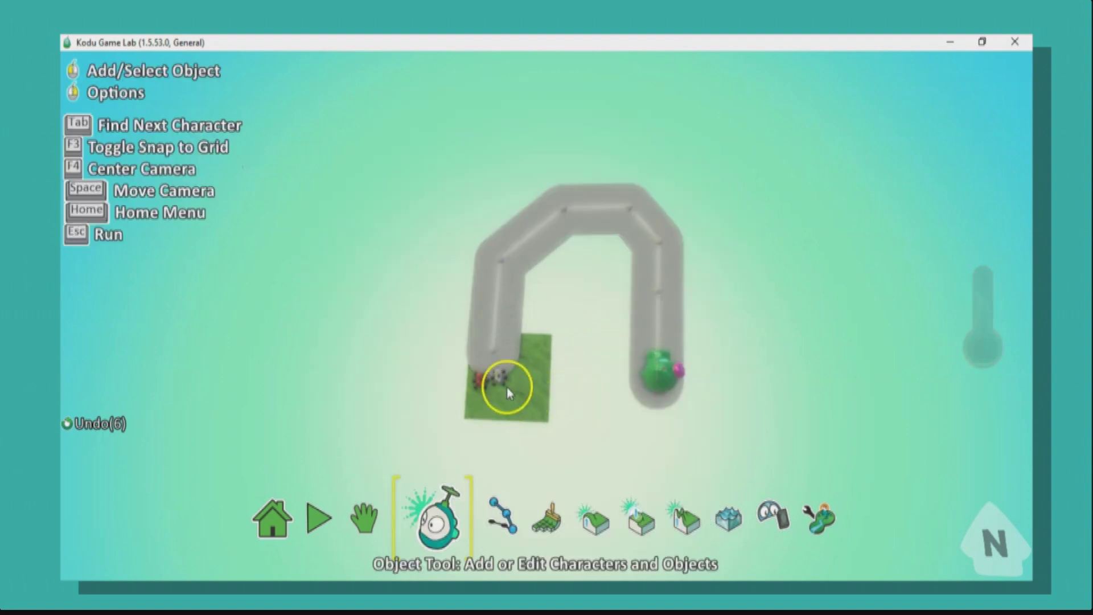
pyautogui.moveTo(502, 380); pyautogui.dragTo(510, 386)
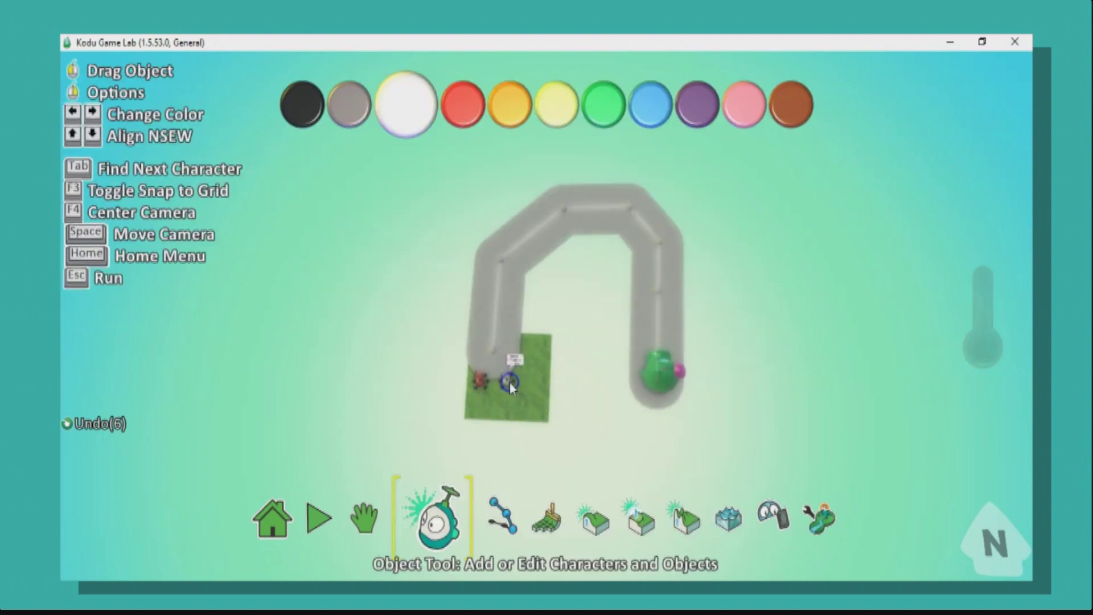
pyautogui.press('Right')
pyautogui.press('Right')
pyautogui.press('Right')
pyautogui.press('Right')
pyautogui.press('Right')
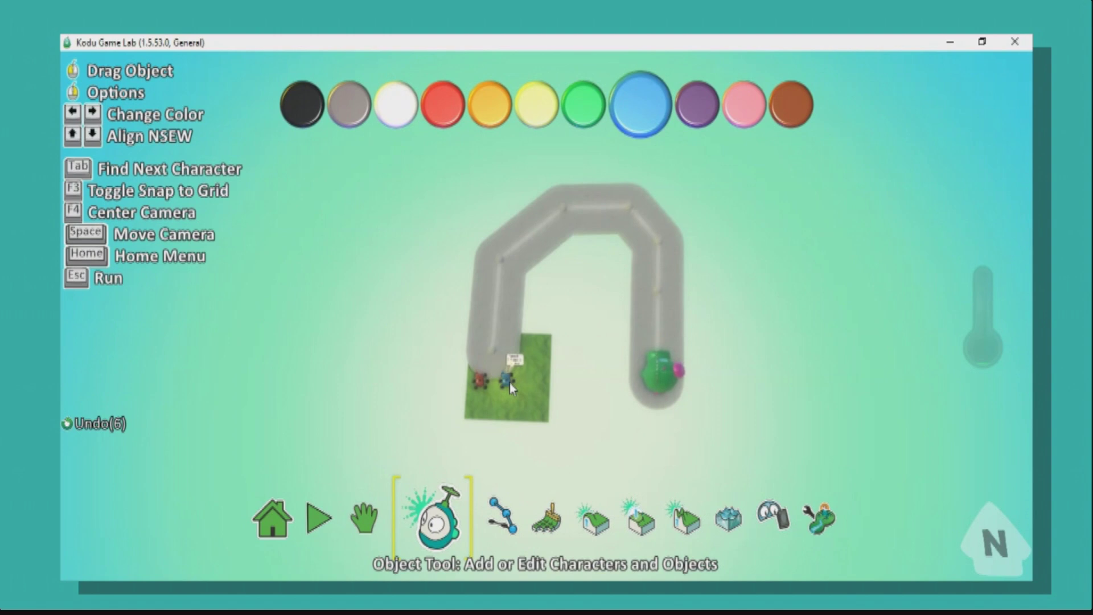
pyautogui.rightClick(510, 383)
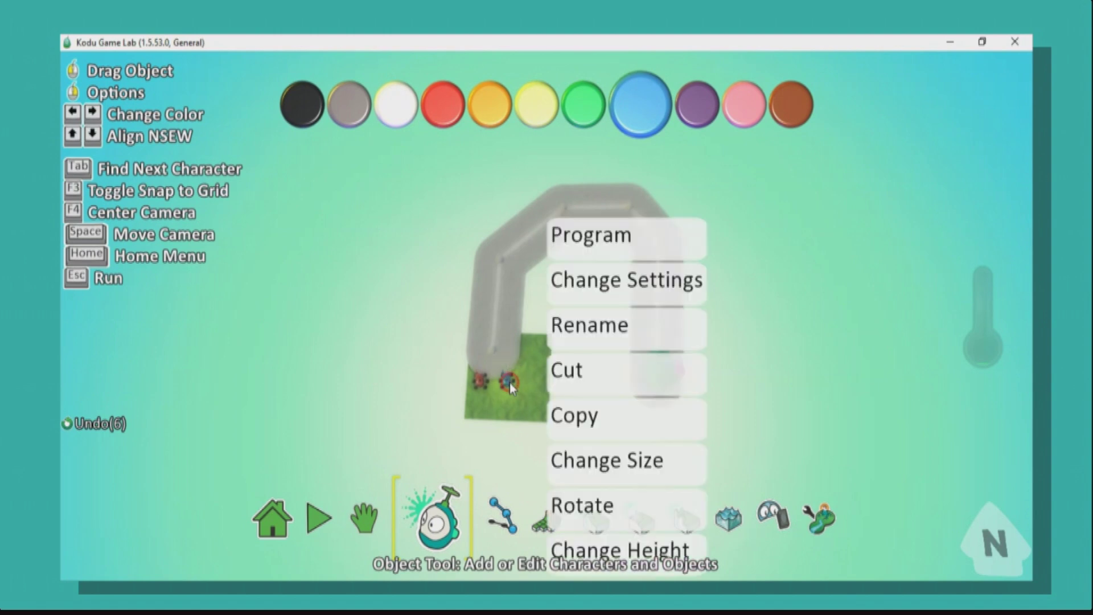
# Program the blue rover's rule 1: WHEN keyboard Arrows, DO move quickly quickly.
pyautogui.click(610, 246)
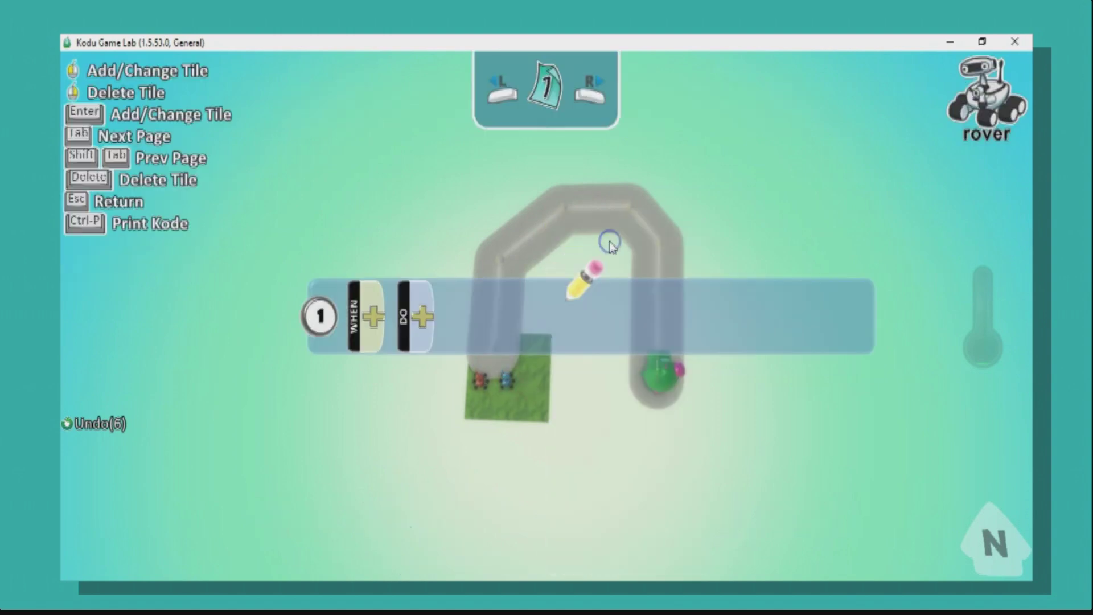
pyautogui.click(373, 319)
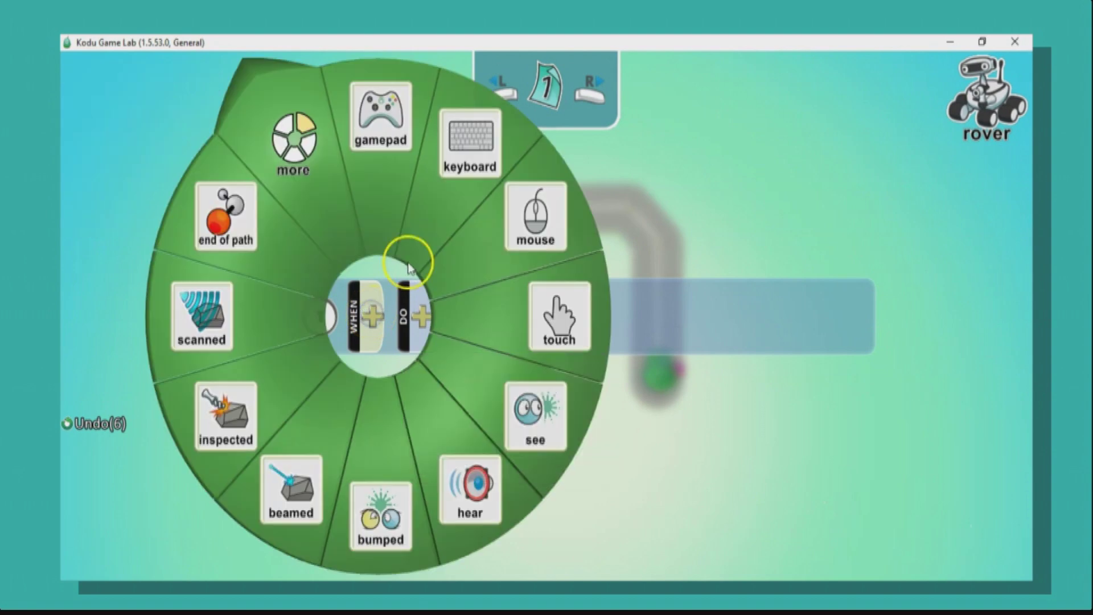
pyautogui.click(466, 165)
pyautogui.click(436, 316)
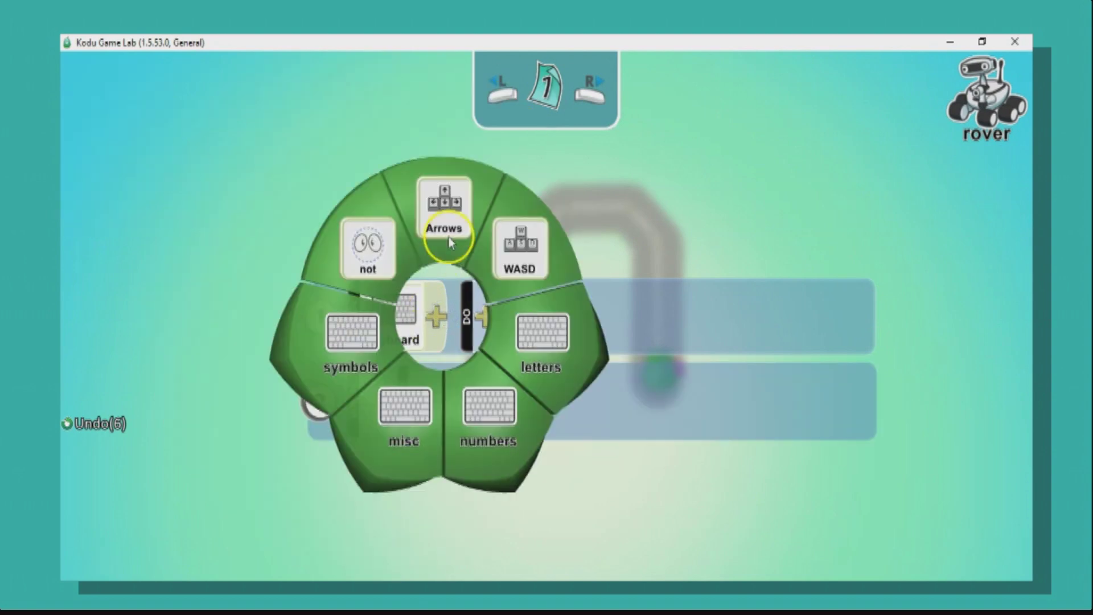
pyautogui.click(453, 221)
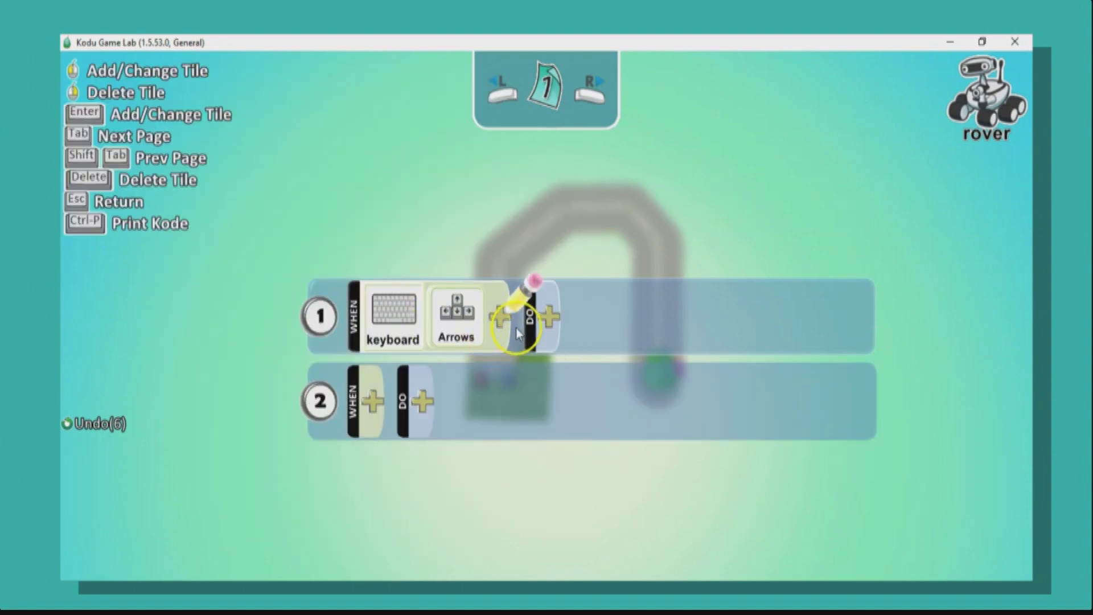
pyautogui.click(561, 314)
pyautogui.click(589, 248)
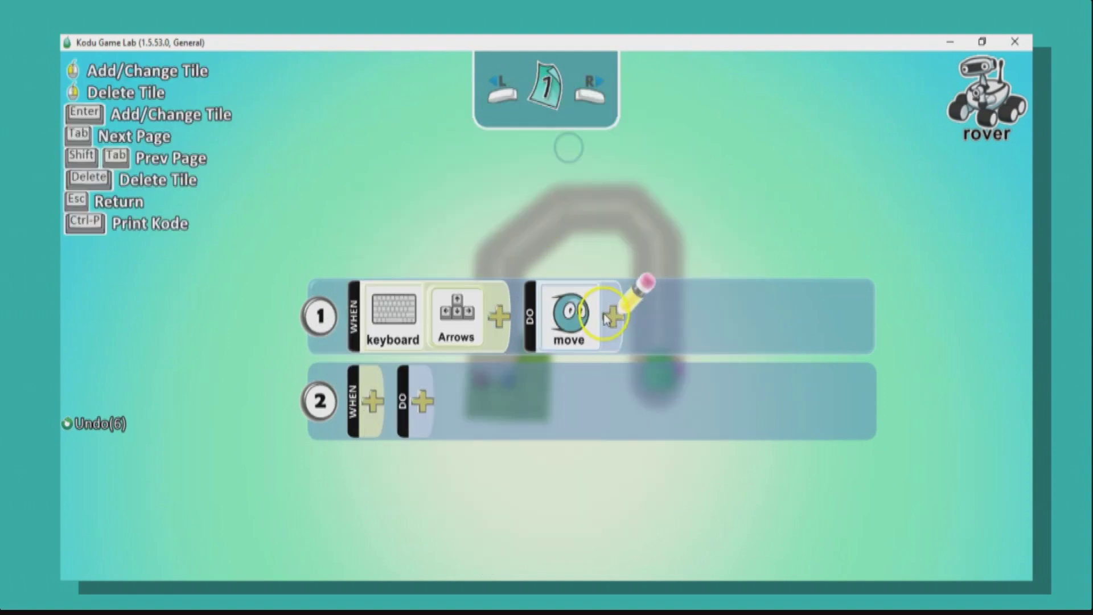
pyautogui.click(613, 316)
pyautogui.click(699, 343)
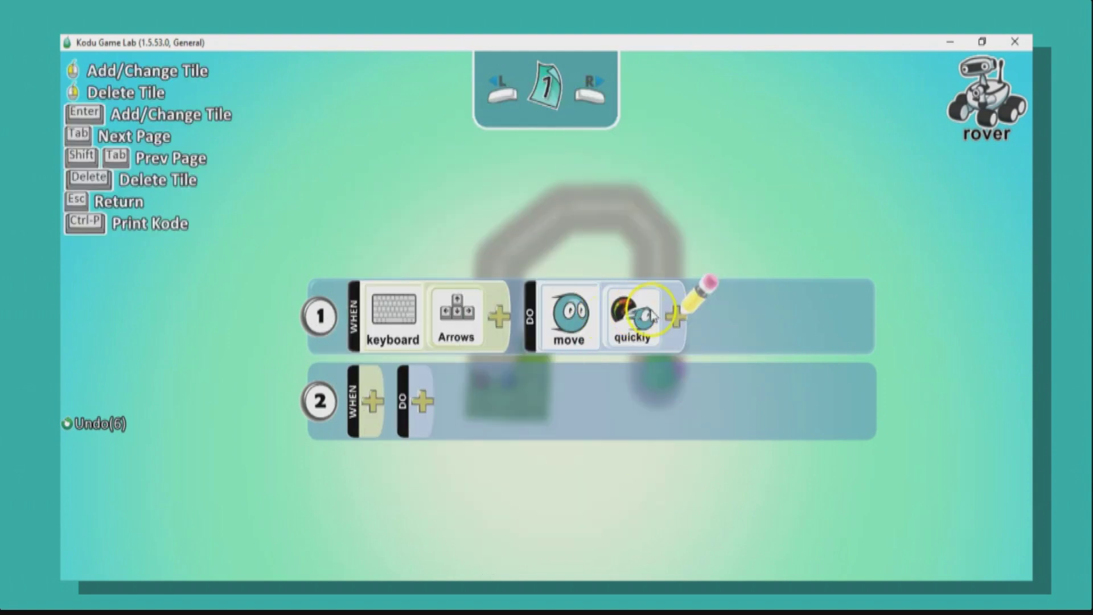
pyautogui.click(676, 316)
pyautogui.click(643, 211)
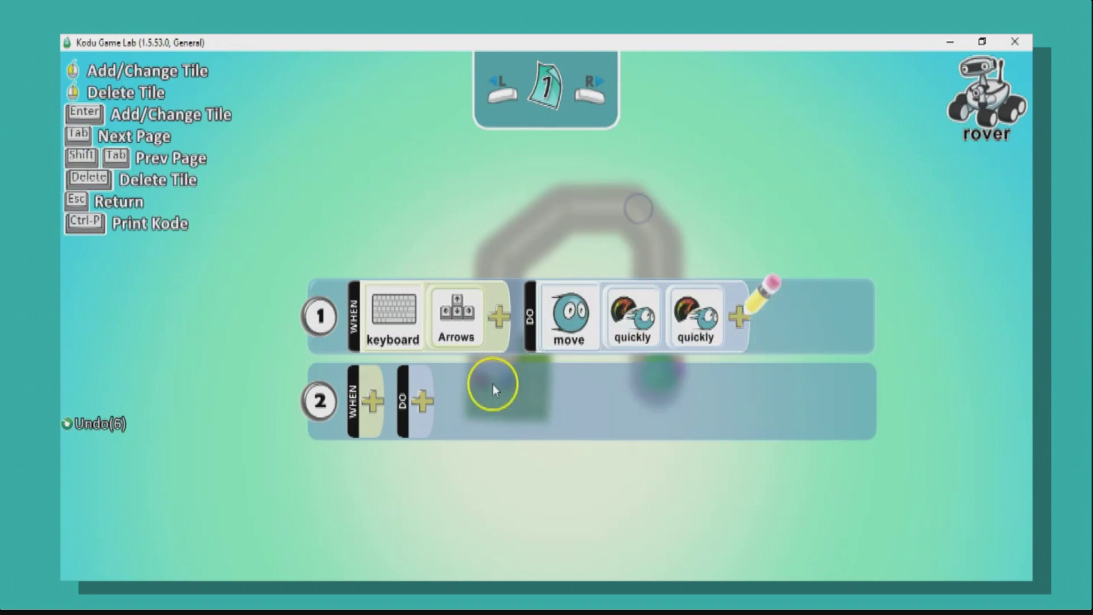
# Build rule 2 for the blue rover: WHEN bumped objects hut, DO game win.
pyautogui.click(363, 322)
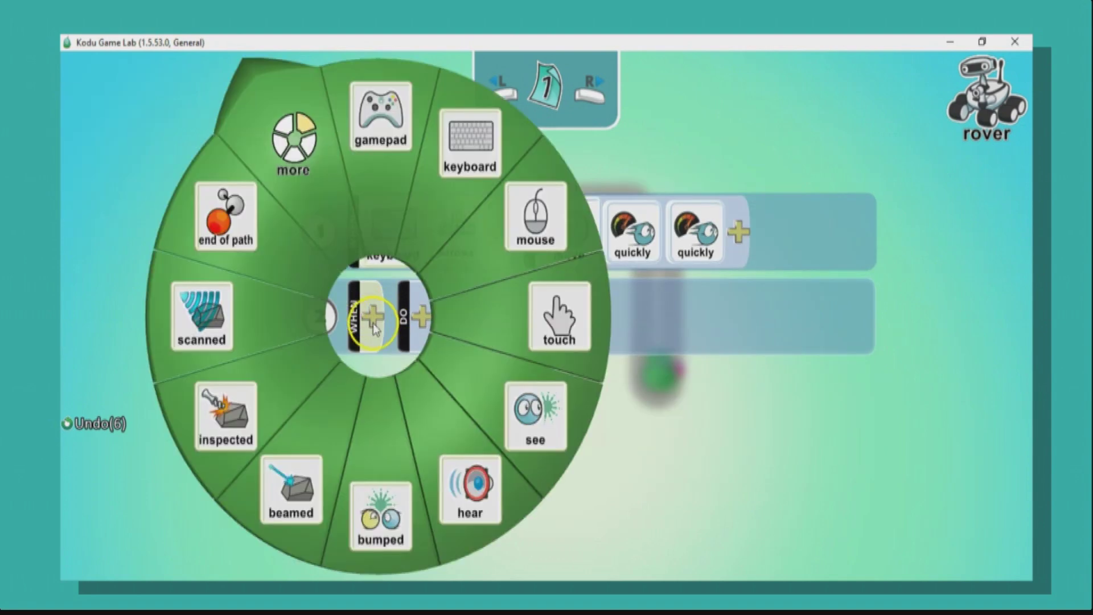
pyautogui.click(392, 465)
pyautogui.click(435, 317)
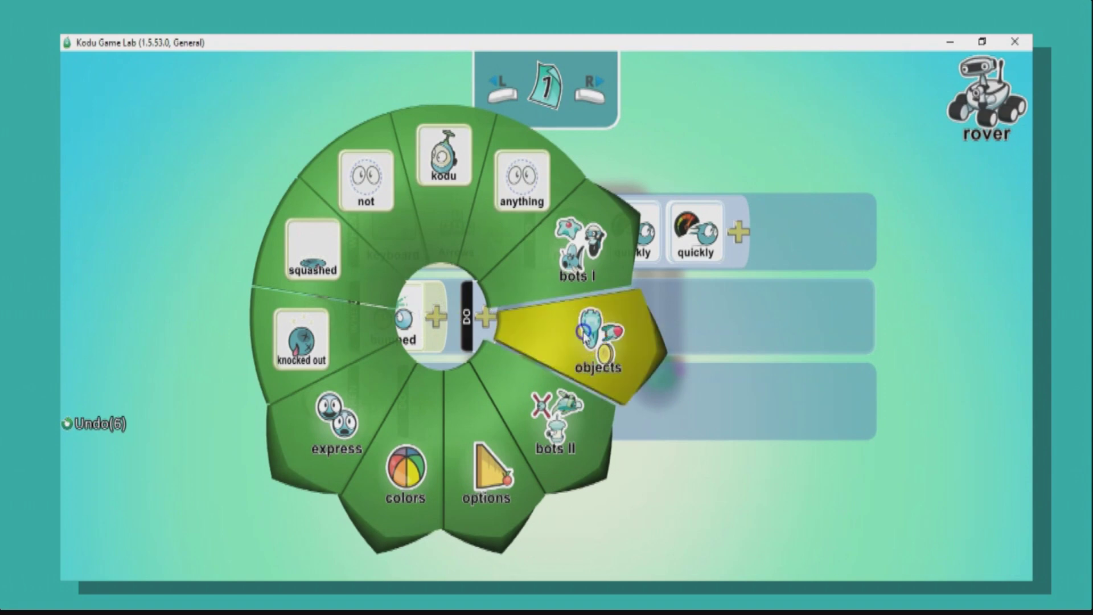
pyautogui.click(587, 358)
pyautogui.click(603, 500)
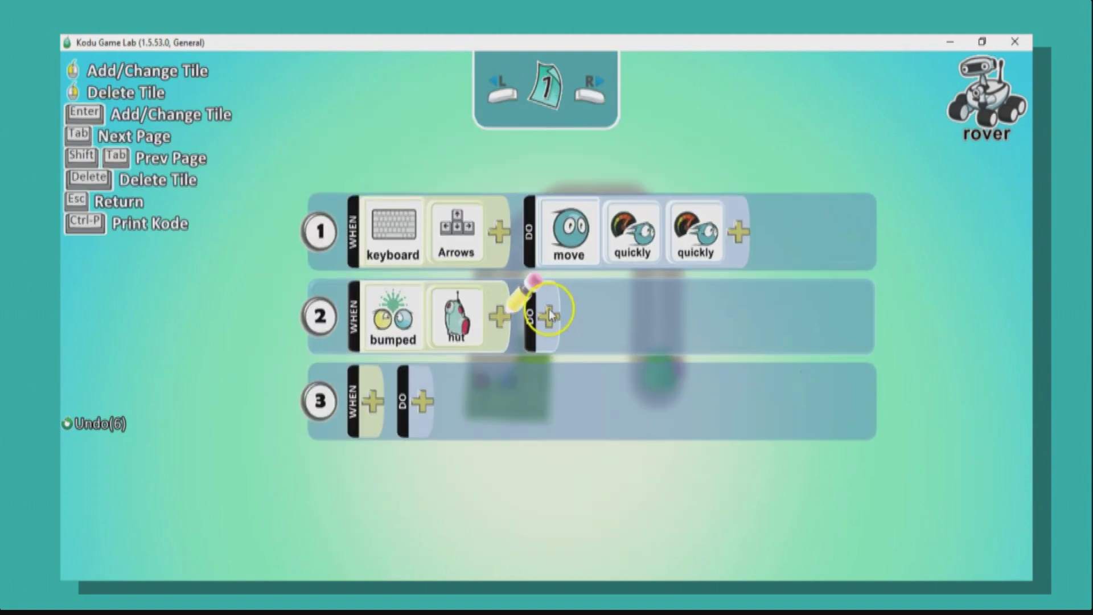
pyautogui.click(544, 313)
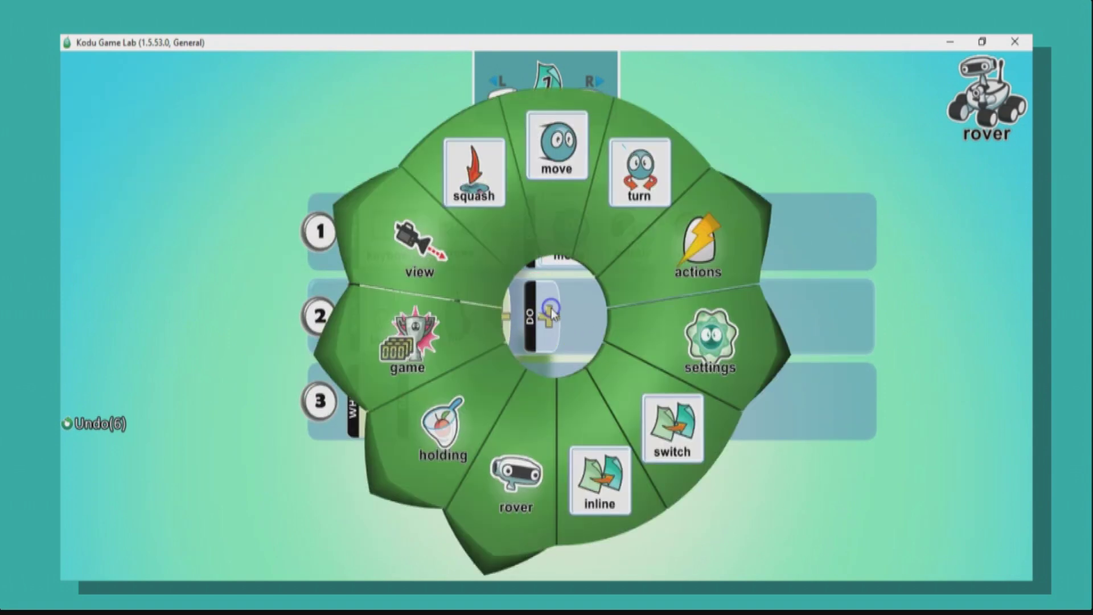
pyautogui.click(418, 351)
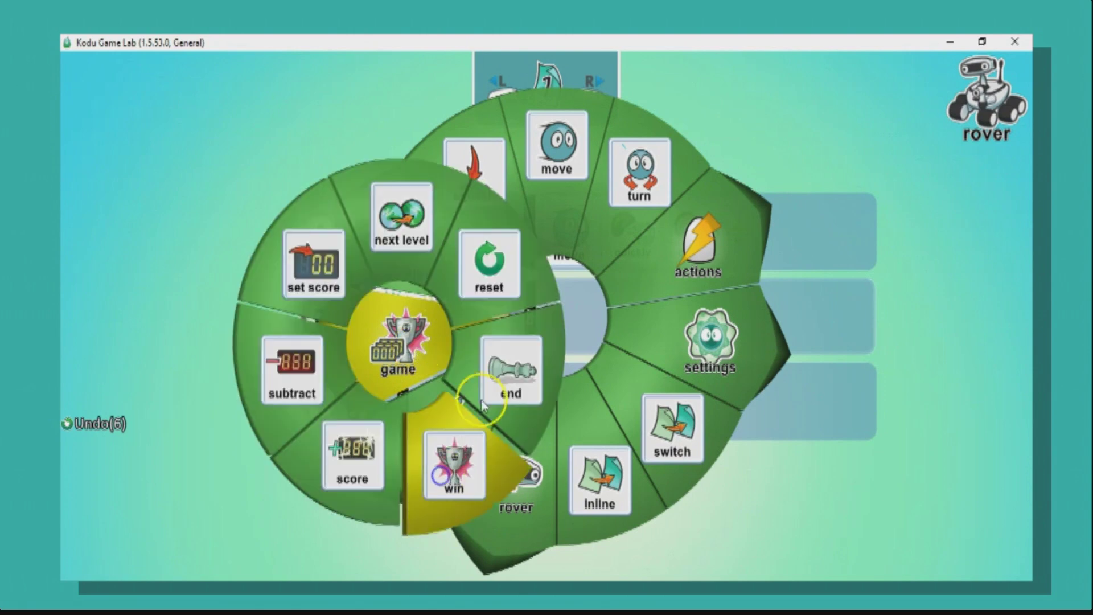
pyautogui.click(456, 439)
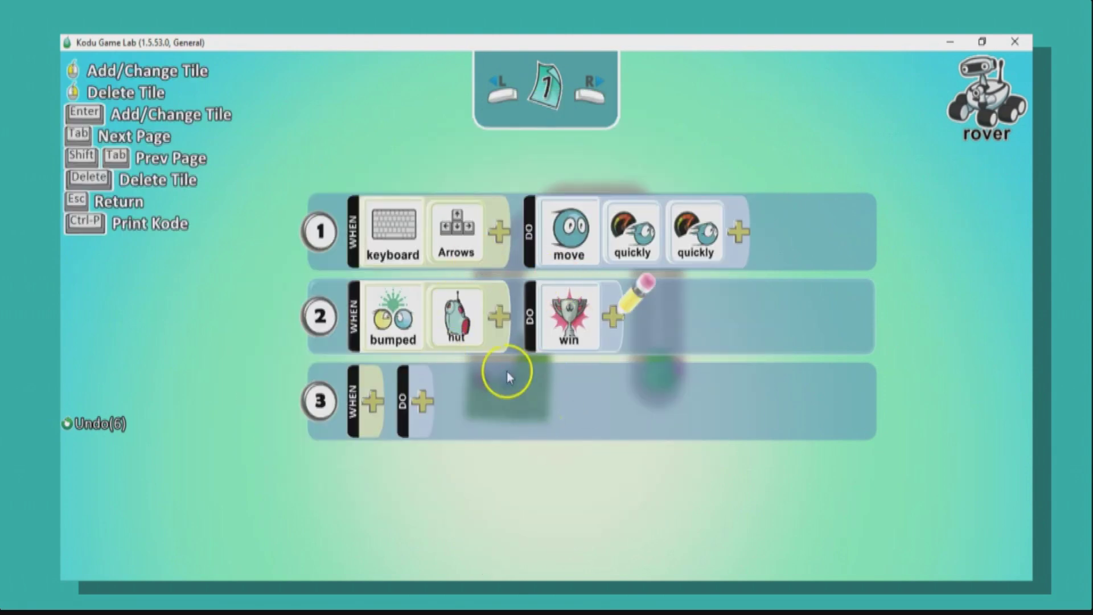
# Leave the program editor and start playing the race.
pyautogui.press('Escape')
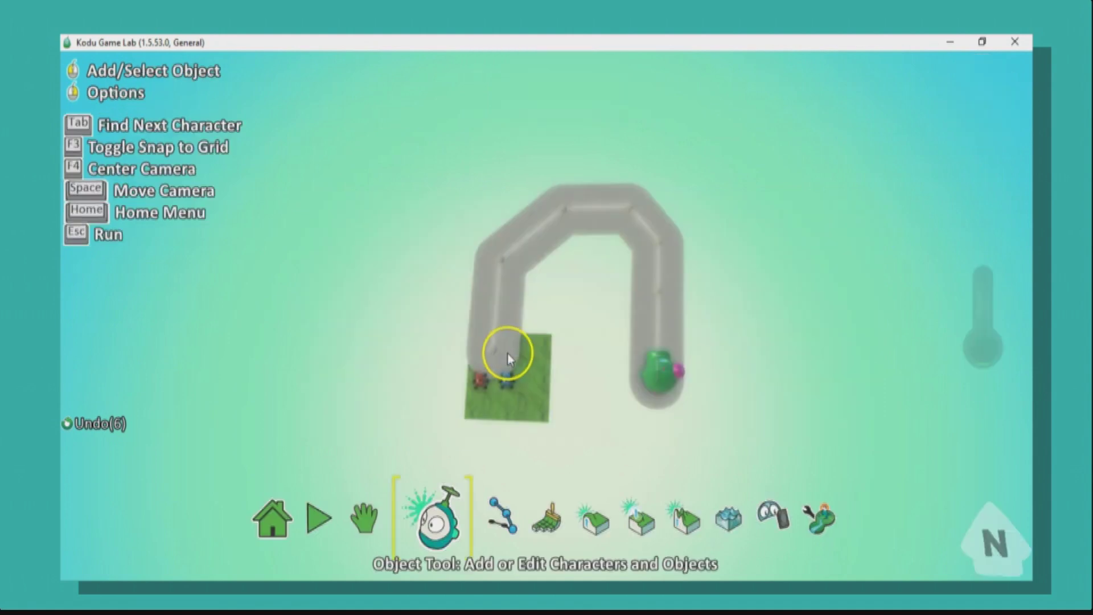
pyautogui.click(319, 518)
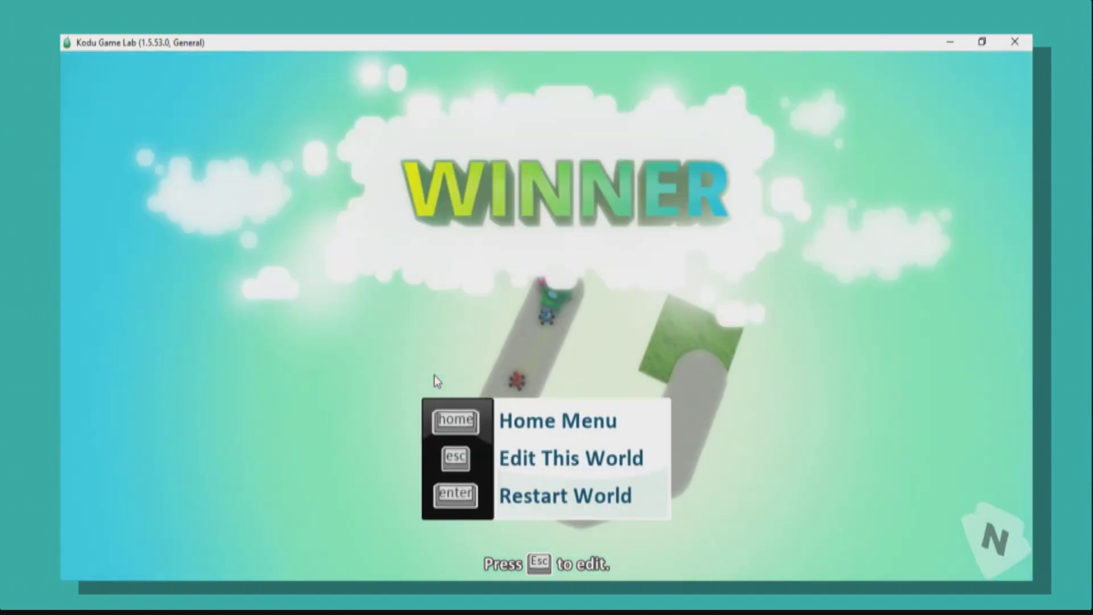
# Leave the win screen, then zoom out, orbit and tilt to a low view of both rovers and the hut.
pyautogui.press('Escape')
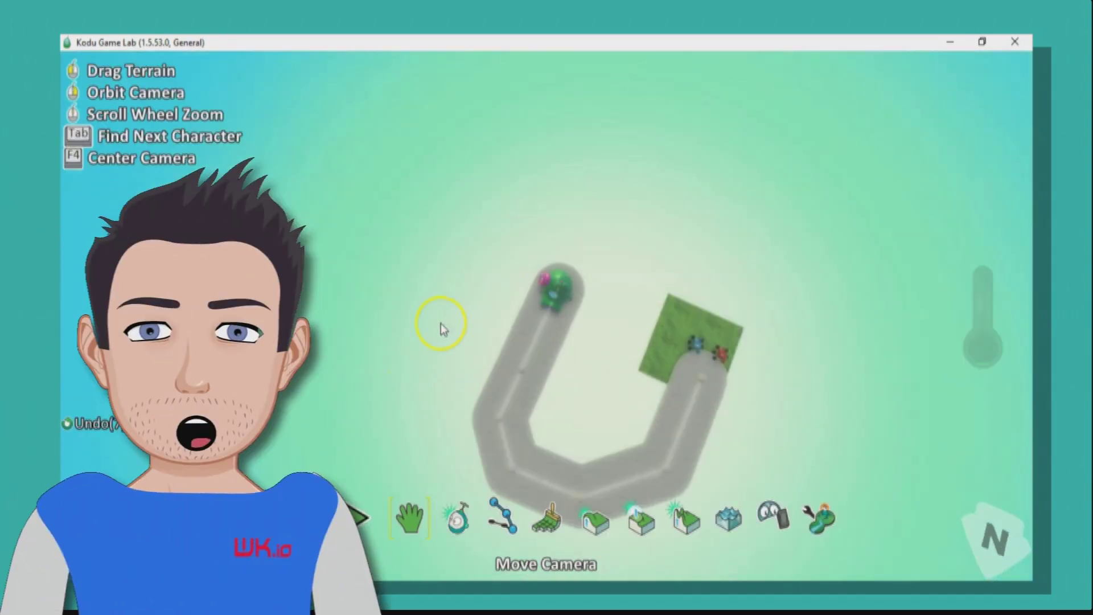
pyautogui.scroll(-4, 655, 333)
pyautogui.moveTo(529, 319); pyautogui.dragTo(381, 320, button='right')
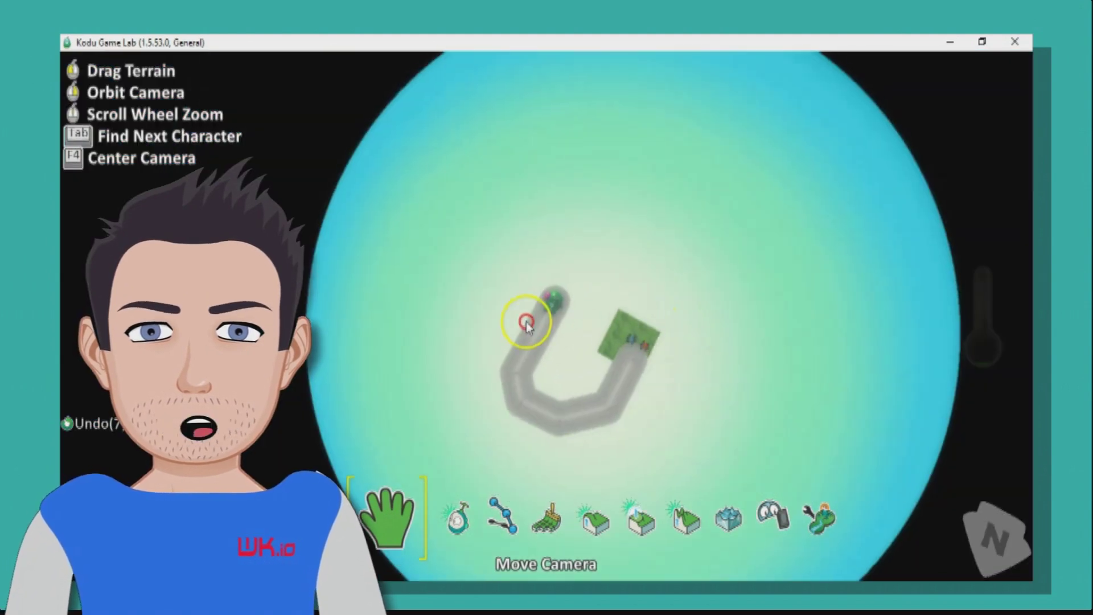
pyautogui.moveTo(494, 357)
pyautogui.mouseDown(button='right')
pyautogui.moveTo(449, 250)
pyautogui.moveTo(480, 343)
pyautogui.mouseUp(button='right')
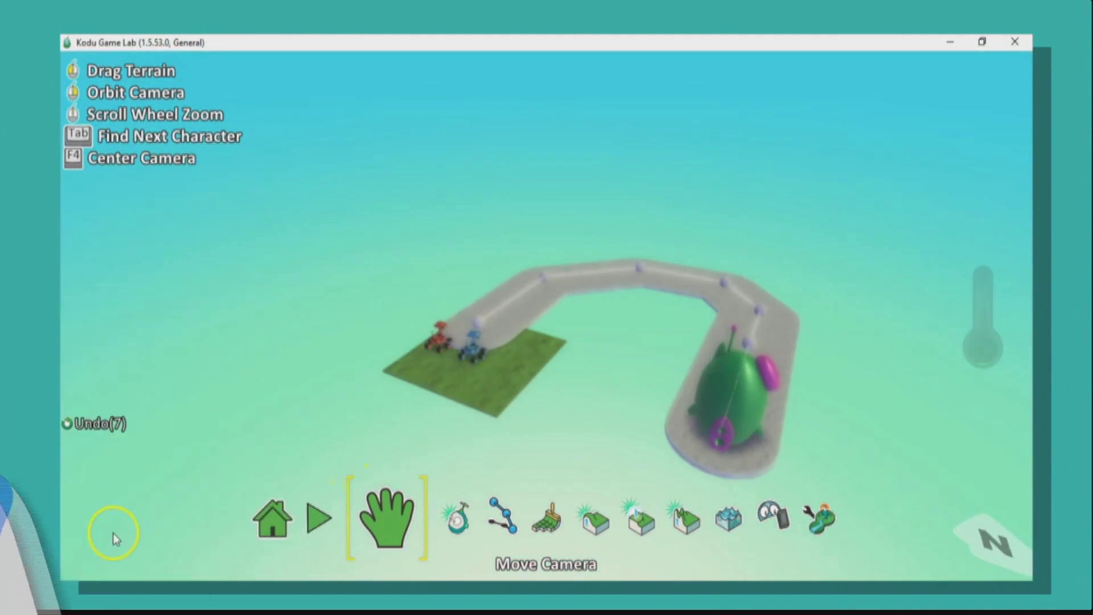